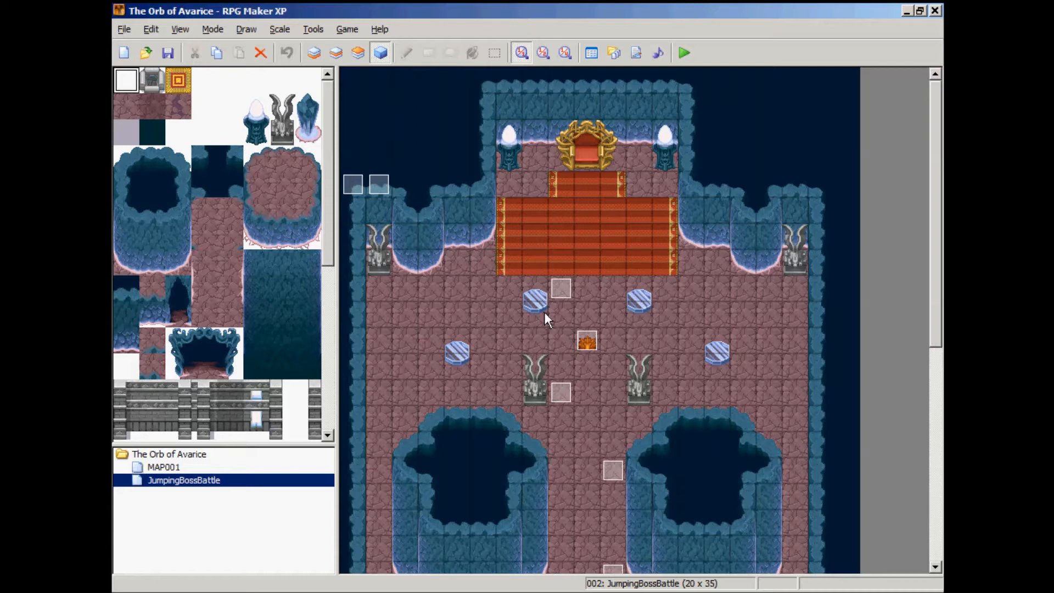
# Playtest the project, start a new game and walk the hero north between the pits to the dragon near the throne.
pyautogui.click(632, 282)
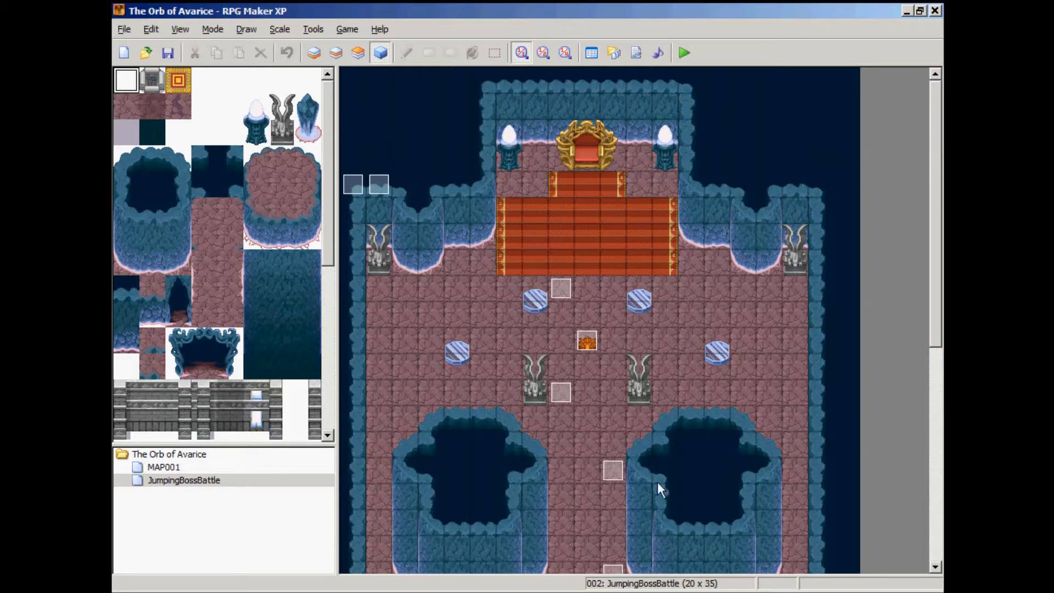
pyautogui.click(683, 60)
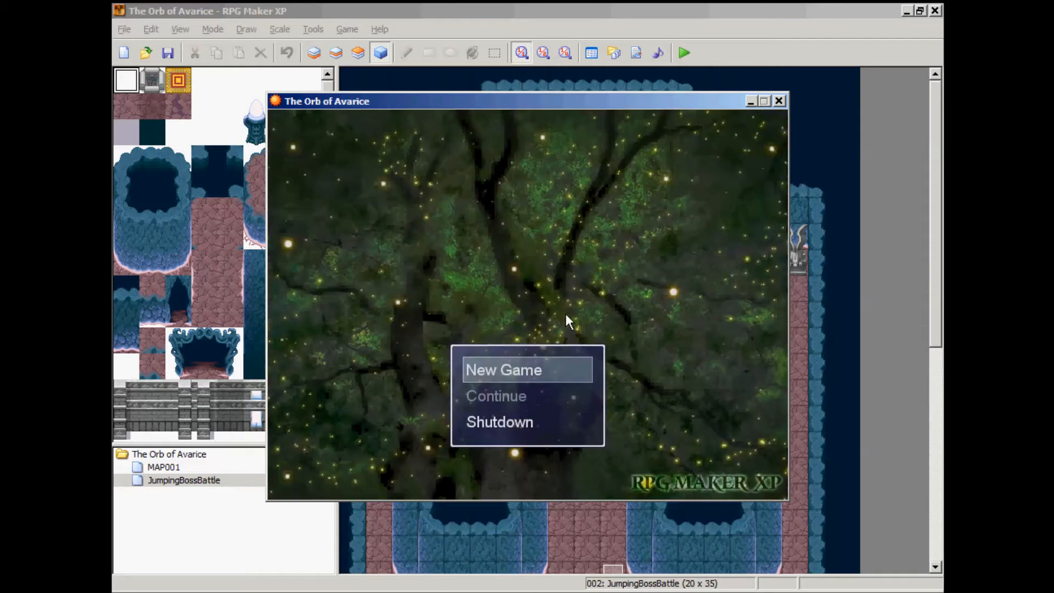
pyautogui.press('Return')
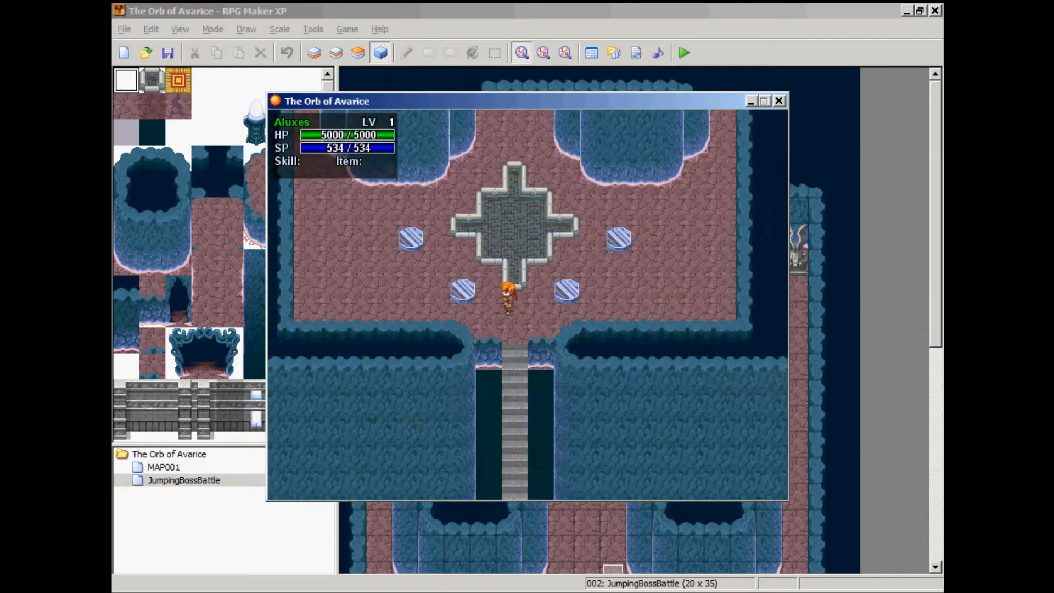
pyautogui.press('Left')
pyautogui.press('Up')
pyautogui.press('Right')
pyautogui.press('Up')
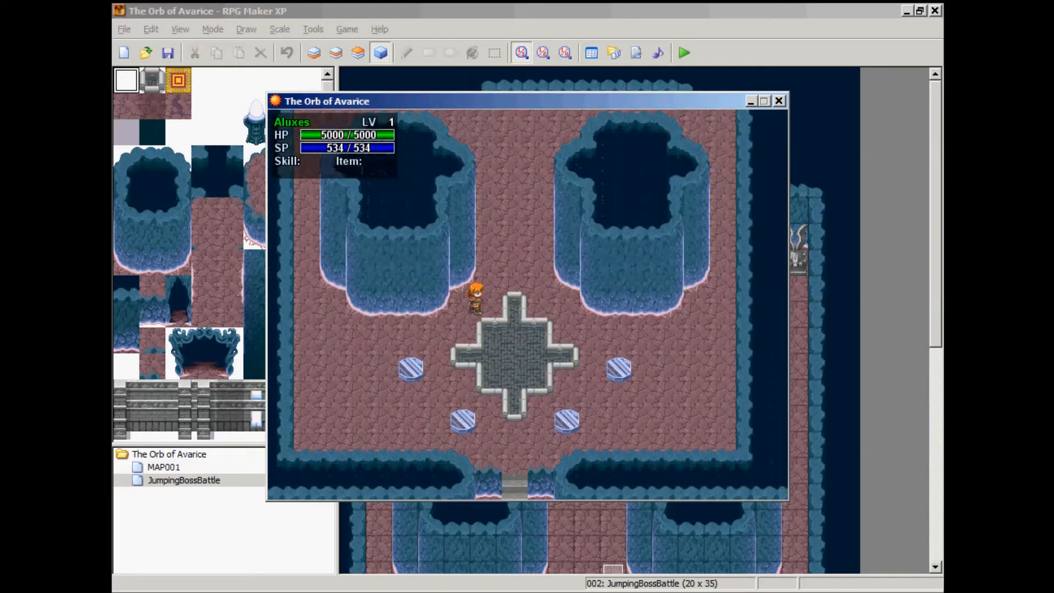
pyautogui.press('Up')
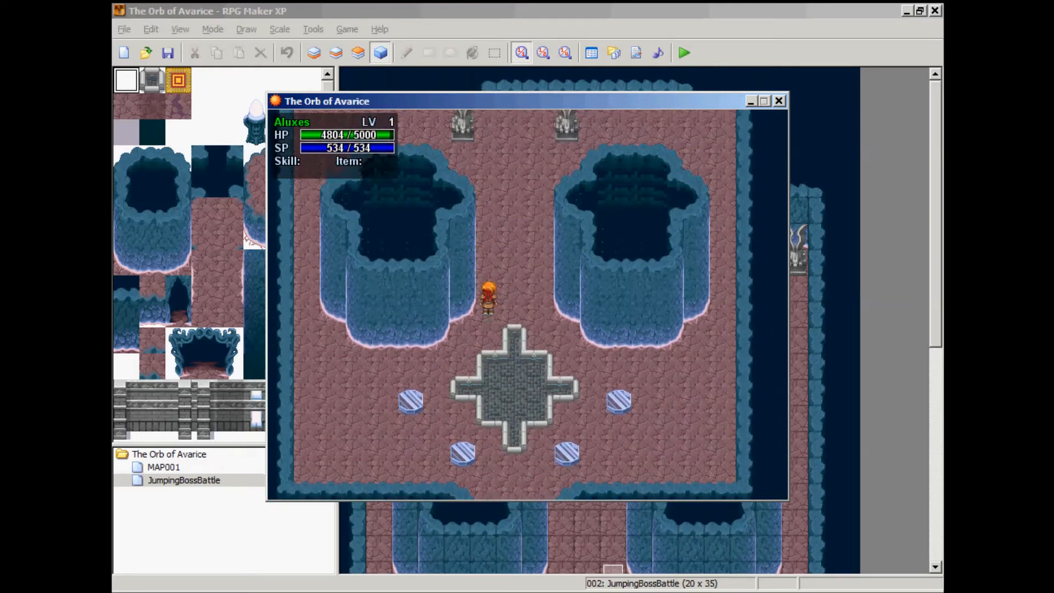
pyautogui.press('Up')
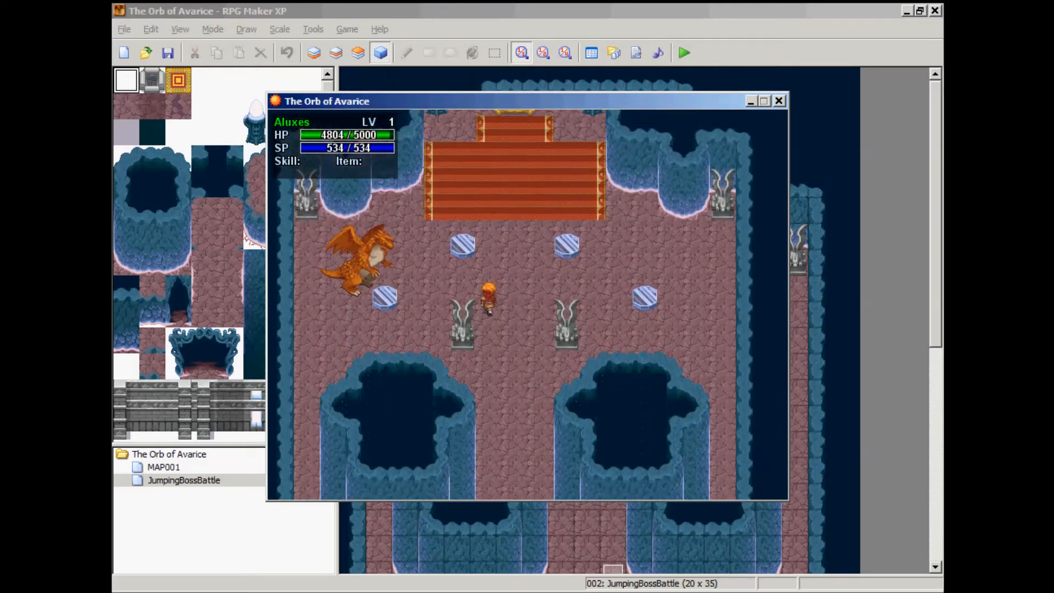
# Move the hero around the dragon near the throne steps and retreat south to test its jumps and attacks.
pyautogui.press('Down')
pyautogui.press('Right')
pyautogui.press('Up')
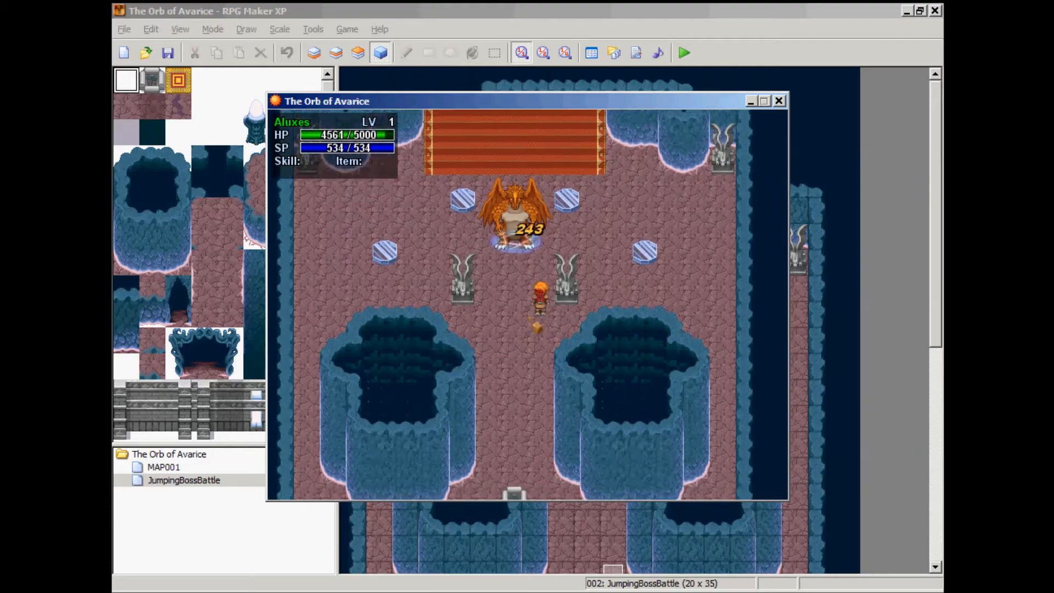
pyautogui.press('Down')
pyautogui.press('Left')
pyautogui.press('Up')
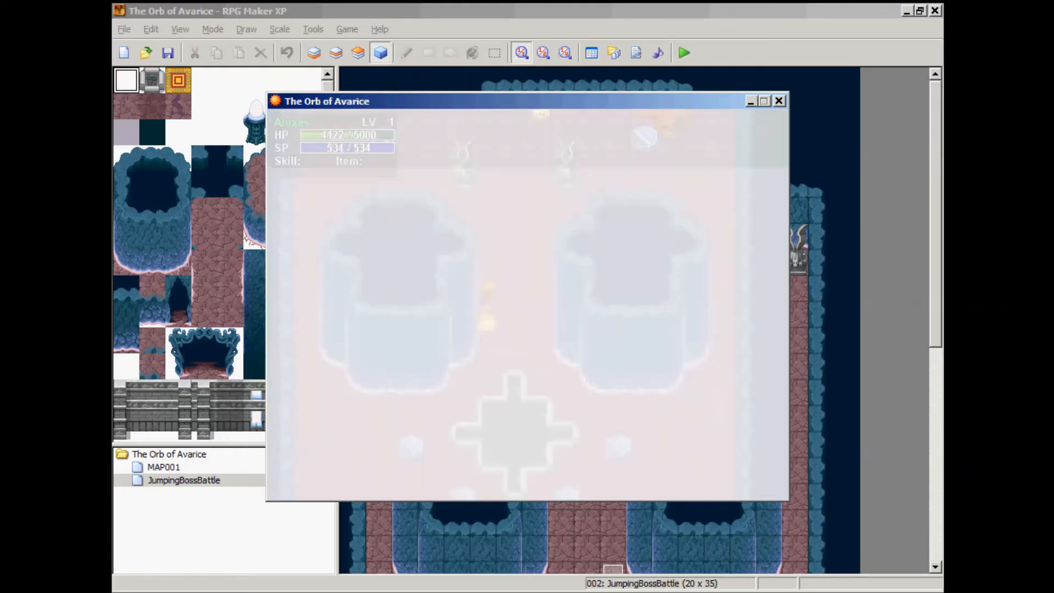
pyautogui.press('Right')
pyautogui.press('Down')
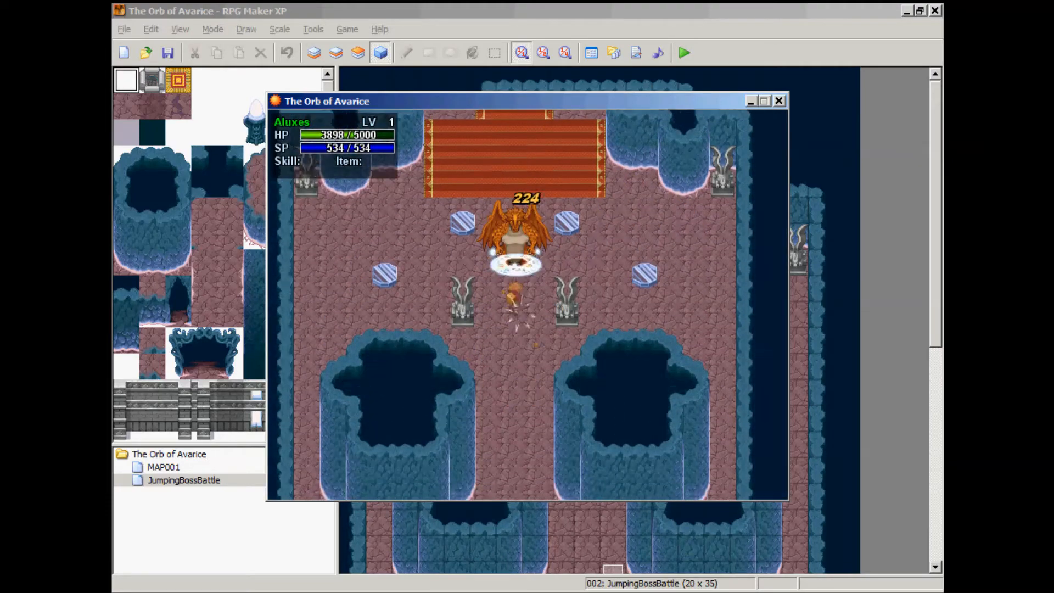
pyautogui.press('Up')
pyautogui.press('Down')
pyautogui.press('Right')
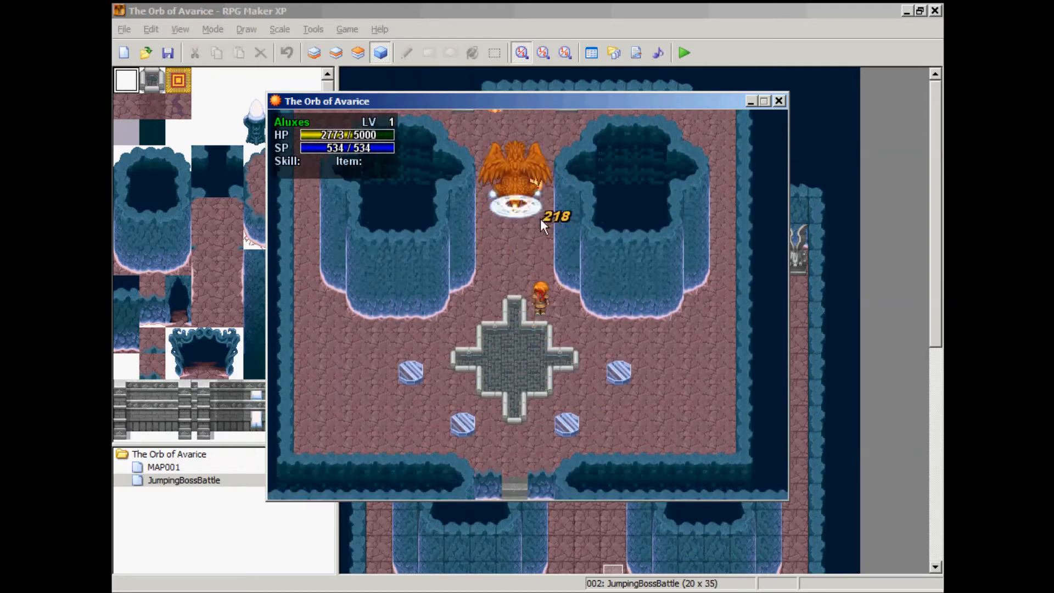
# Dodge within the corridor between the pits, then lead the hero back north to the throne steps.
pyautogui.press('Up')
pyautogui.press('Left')
pyautogui.press('Down')
pyautogui.press('Down')
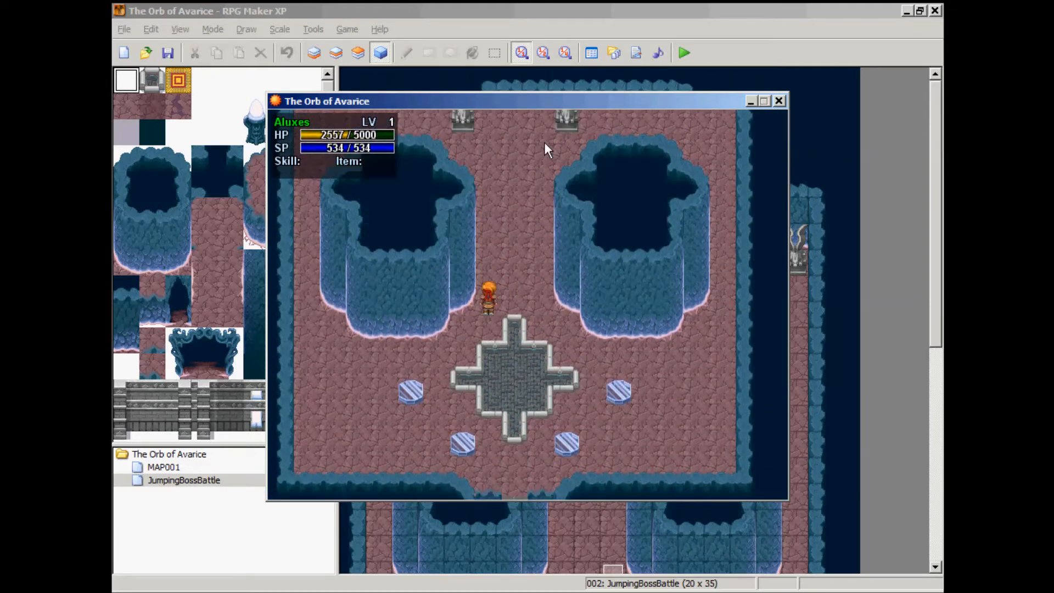
pyautogui.press('Up')
pyautogui.press('Down')
pyautogui.press('Up')
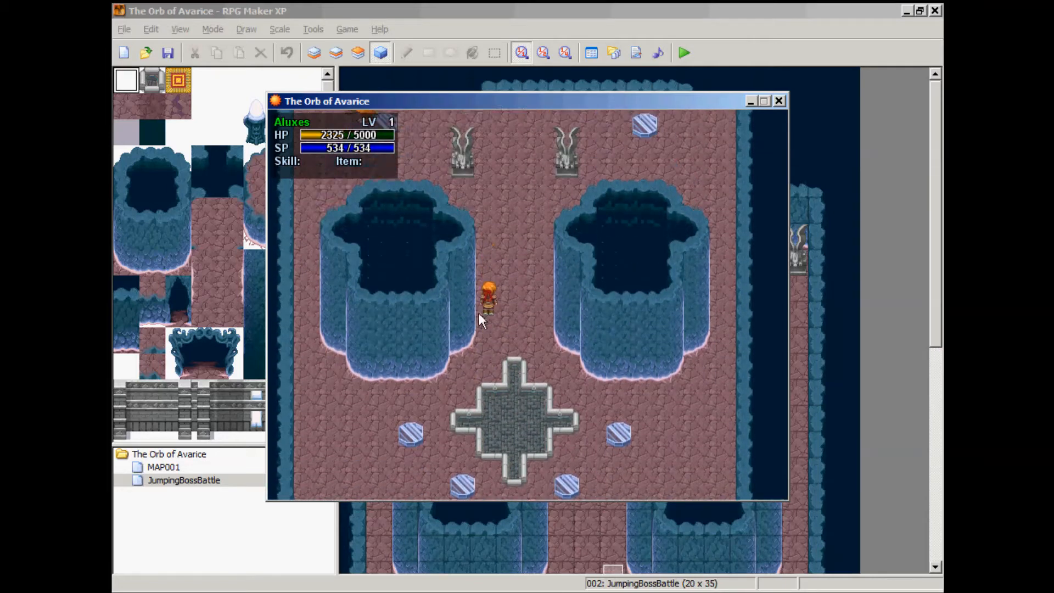
pyautogui.press('Right')
pyautogui.press('Up')
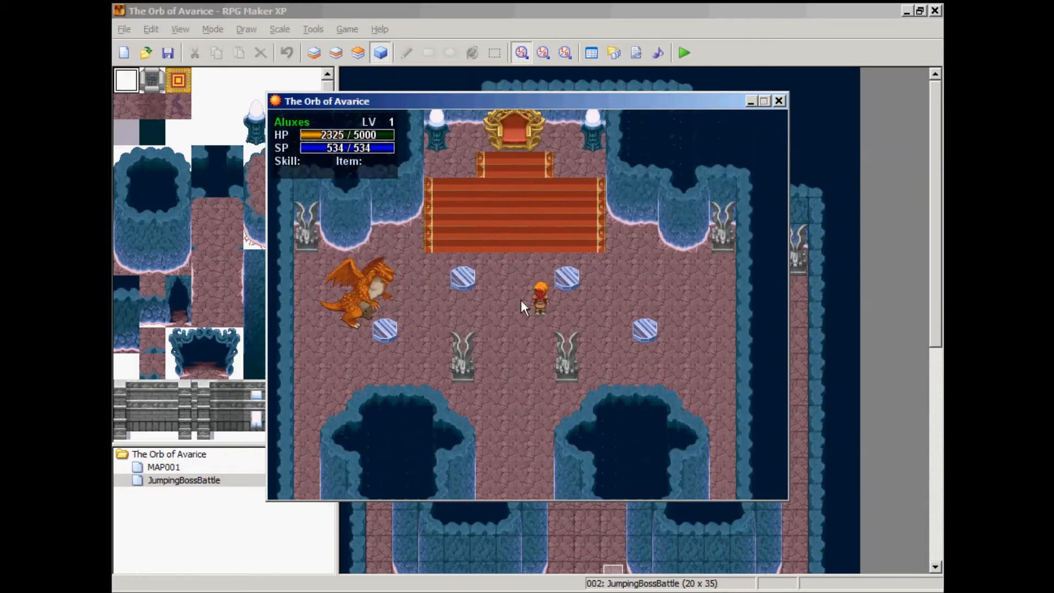
# Steer the hero west past the dragon and back through the fireballs into the corridor, then end the playtest.
pyautogui.press('Left')
pyautogui.press('Down')
pyautogui.press('space')
pyautogui.press('Left')
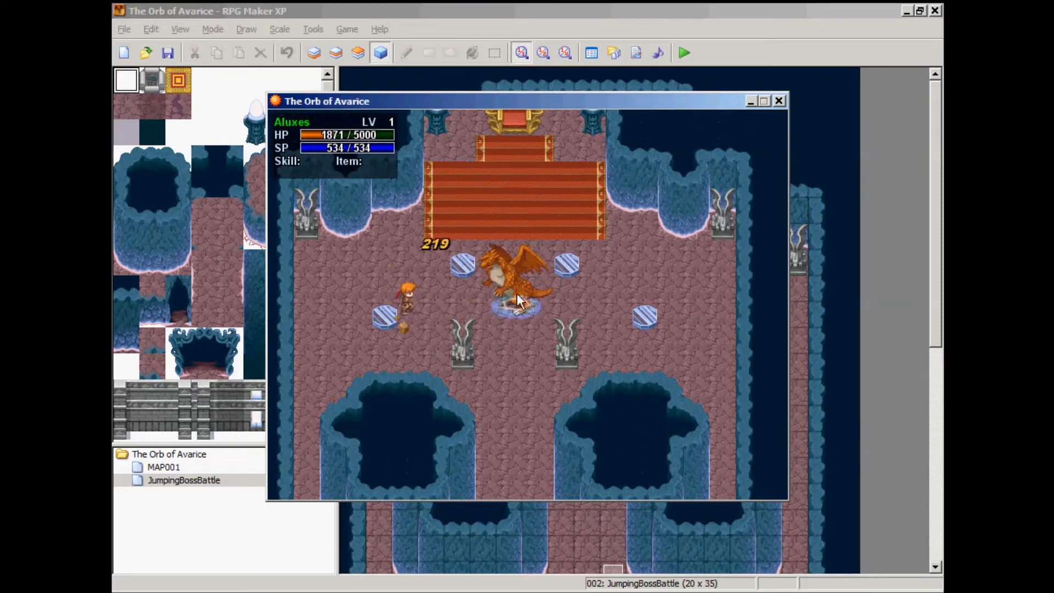
pyautogui.press('Down')
pyautogui.press('Right')
pyautogui.press('Down')
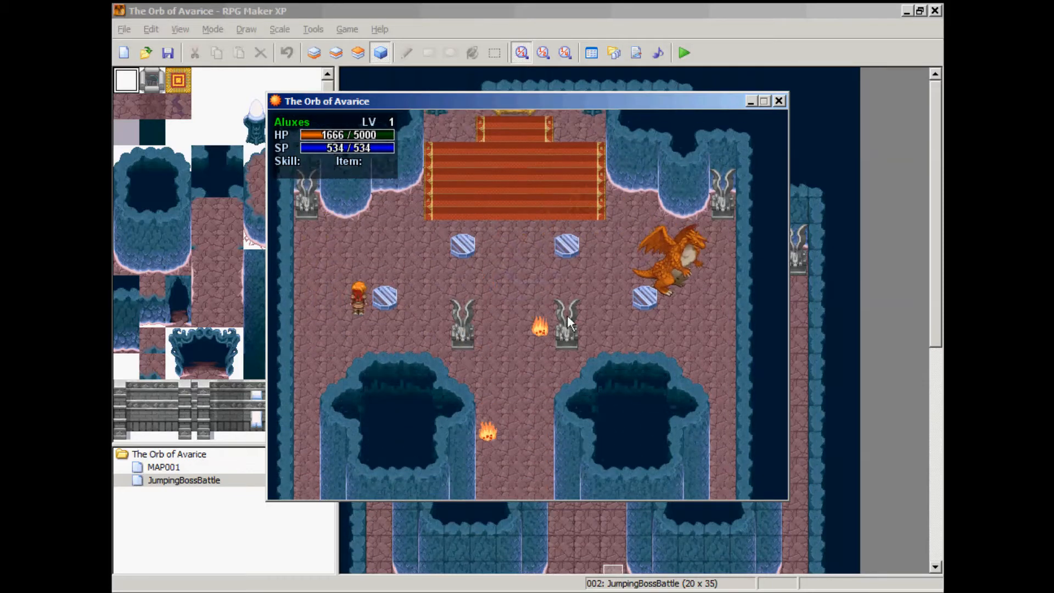
pyautogui.press('Right')
pyautogui.press('Down')
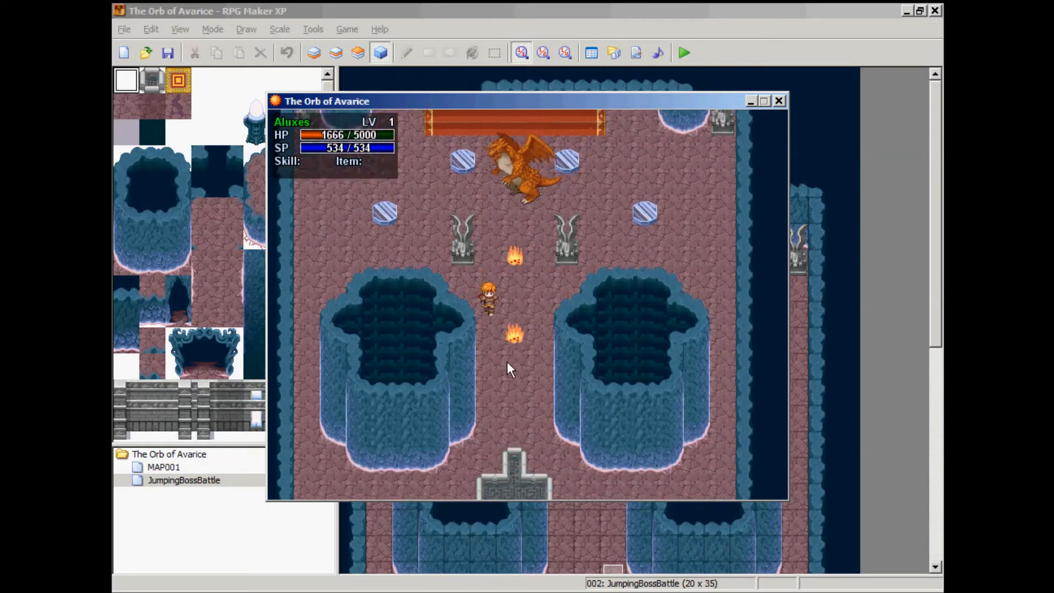
pyautogui.press('Right')
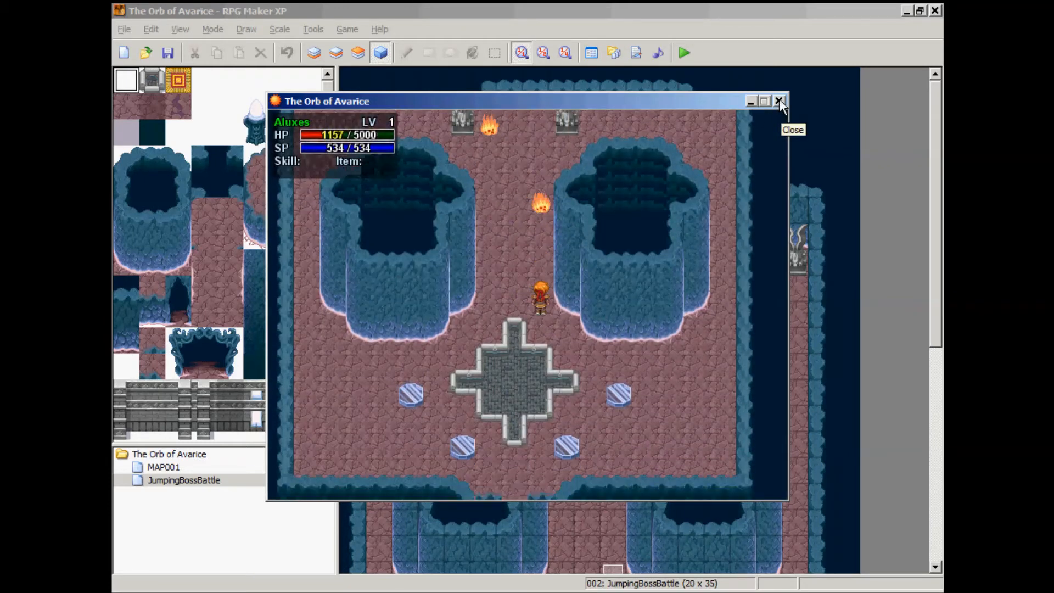
pyautogui.click(779, 100)
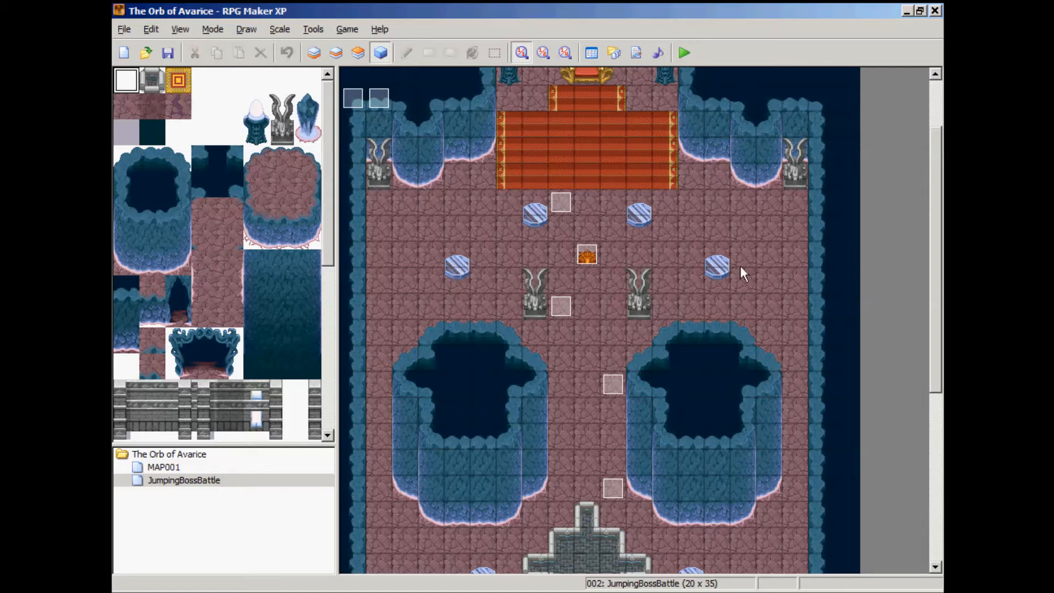
# Check the event IDs of the dragon and the four blank marker events around it on the JumpingBossBattle map.
pyautogui.moveTo(937, 220); pyautogui.dragTo(944, 161)
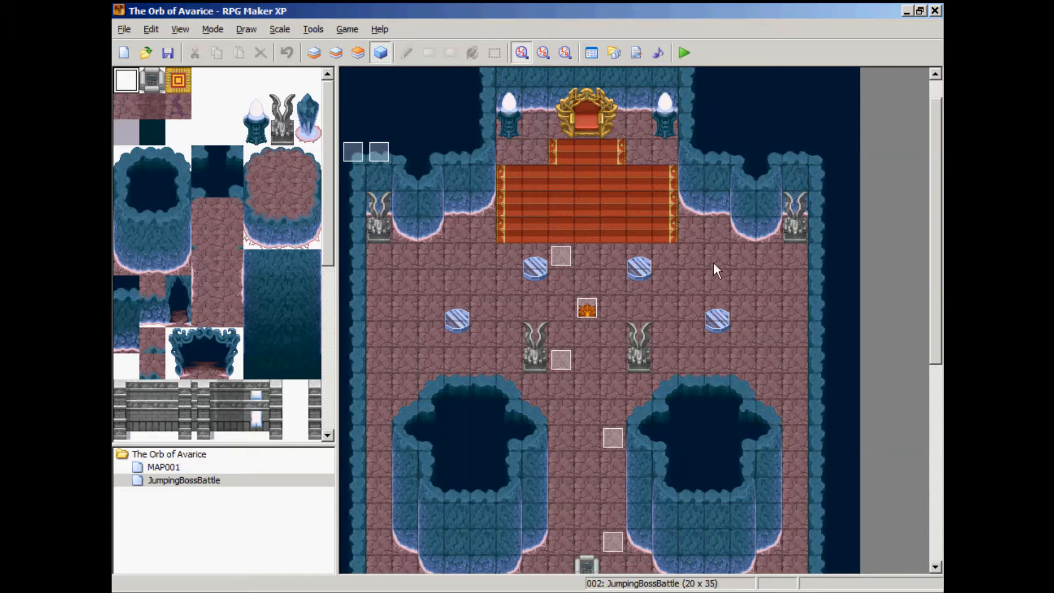
pyautogui.moveTo(938, 202)
pyautogui.mouseDown()
pyautogui.moveTo(944, 324)
pyautogui.moveTo(943, 202)
pyautogui.mouseUp()
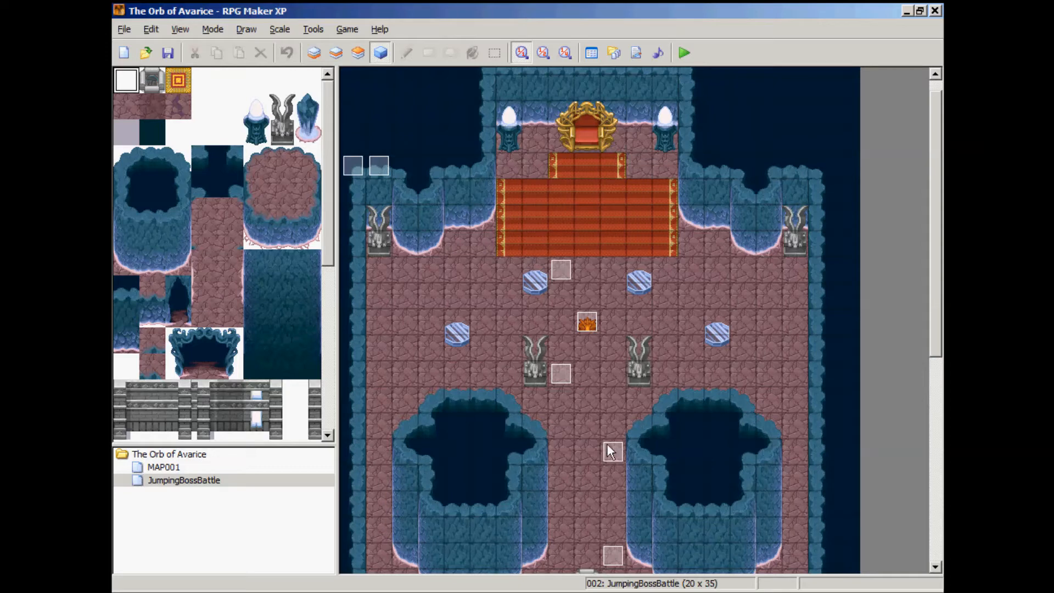
pyautogui.moveTo(938, 247)
pyautogui.mouseDown()
pyautogui.moveTo(941, 356)
pyautogui.moveTo(943, 260)
pyautogui.mouseUp()
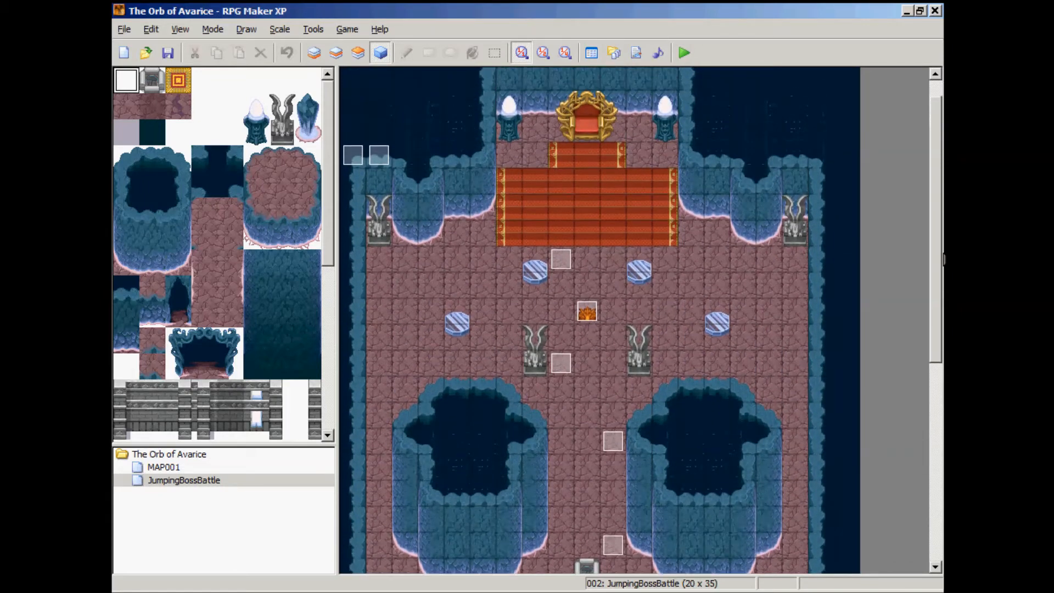
pyautogui.click(586, 313)
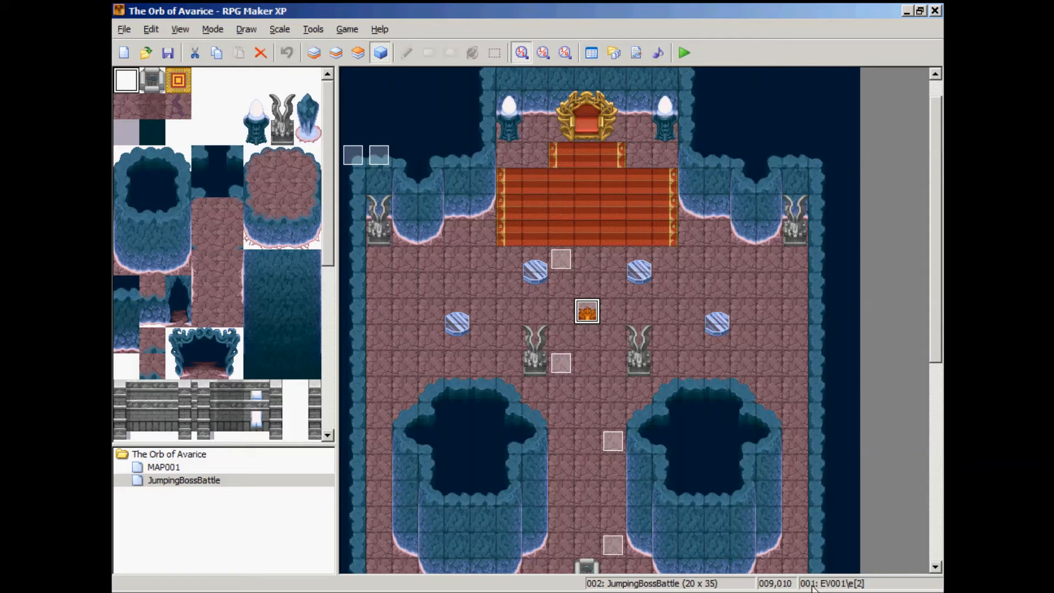
pyautogui.click(561, 260)
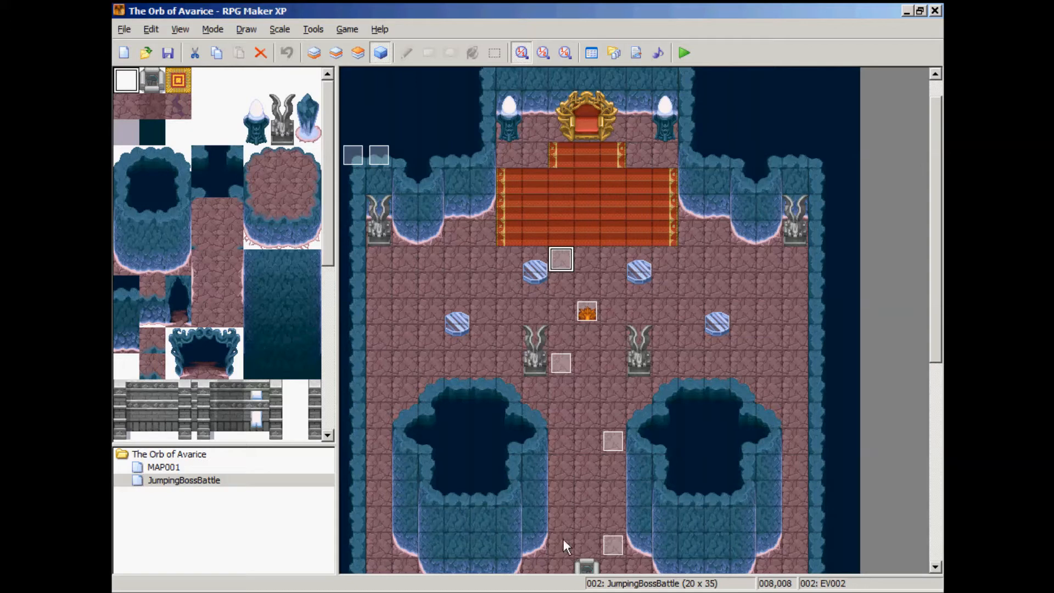
pyautogui.click(599, 543)
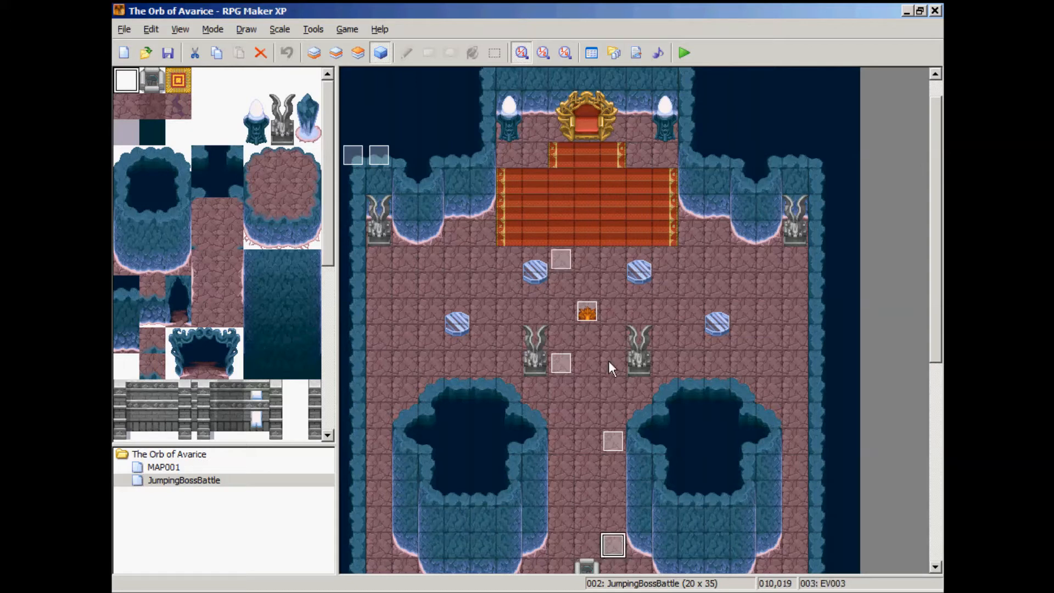
pyautogui.click(562, 364)
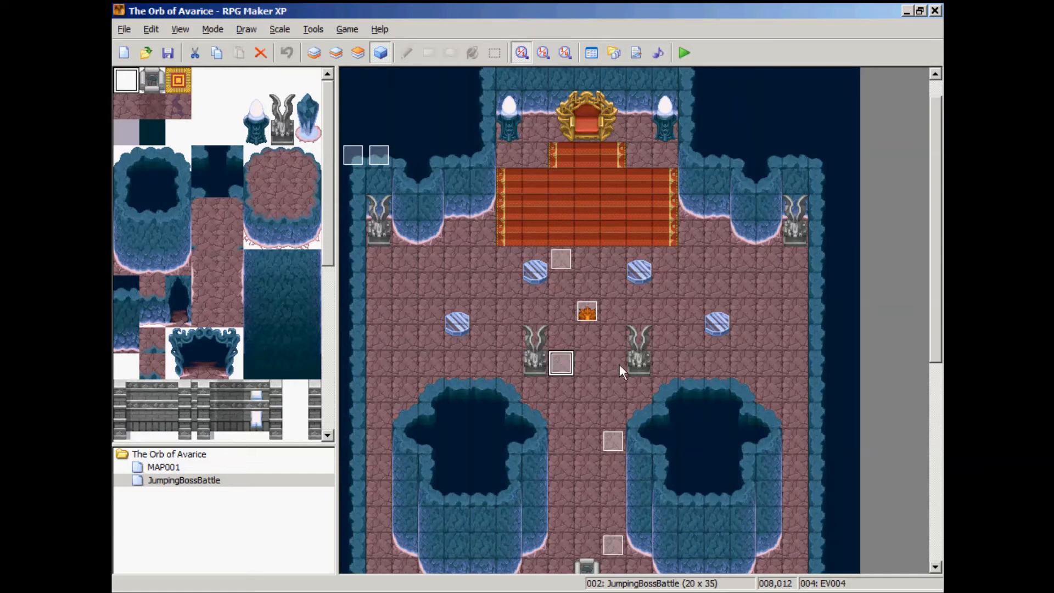
pyautogui.click(613, 442)
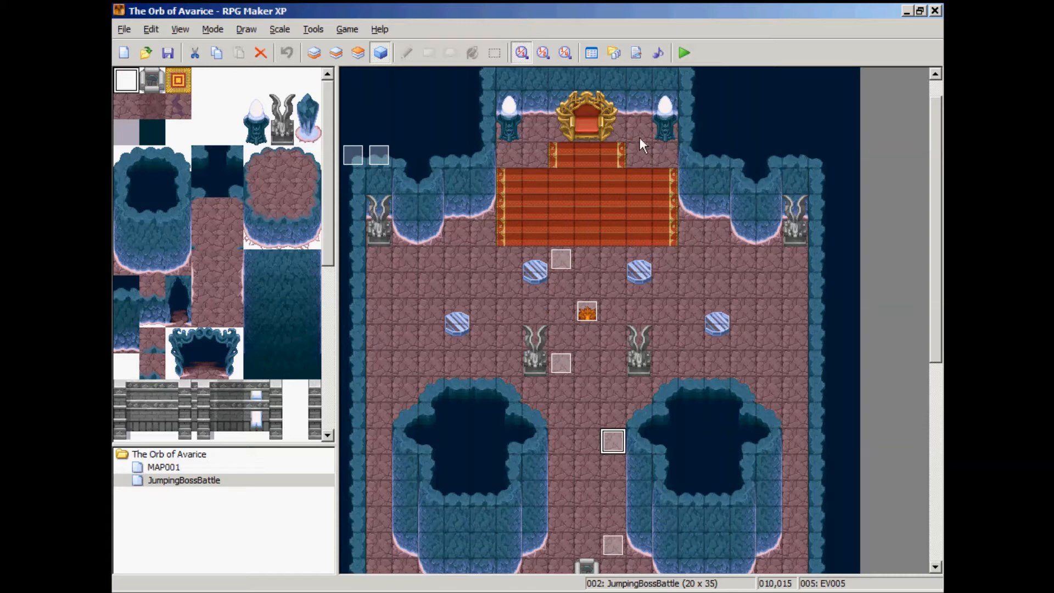
# Open the Setter script and examine the setActorXY condition comparing $game_variables[5] with $game_party.actors.size.
pyautogui.click(636, 53)
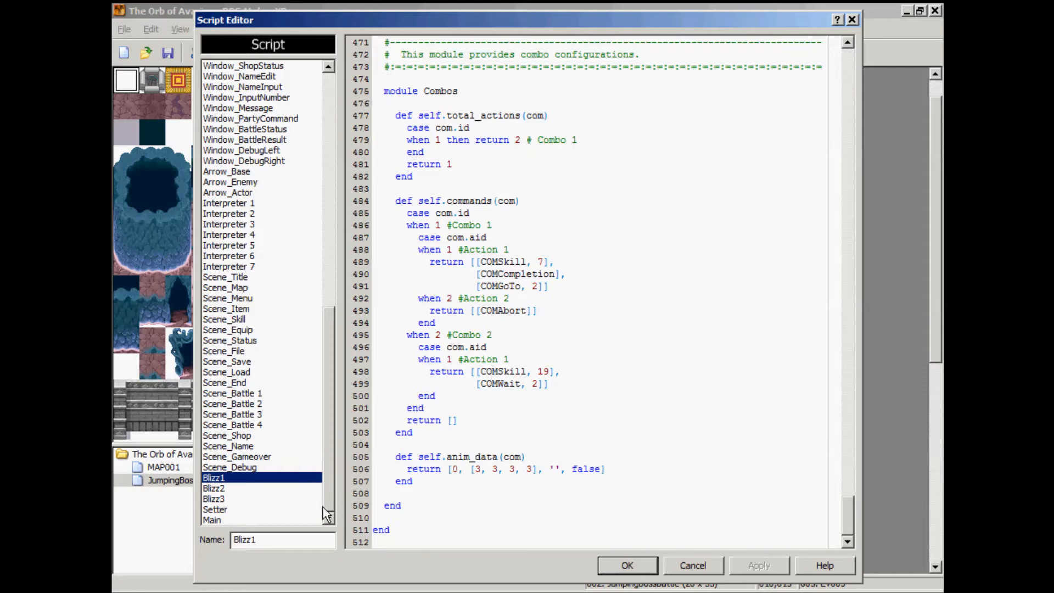
pyautogui.click(212, 510)
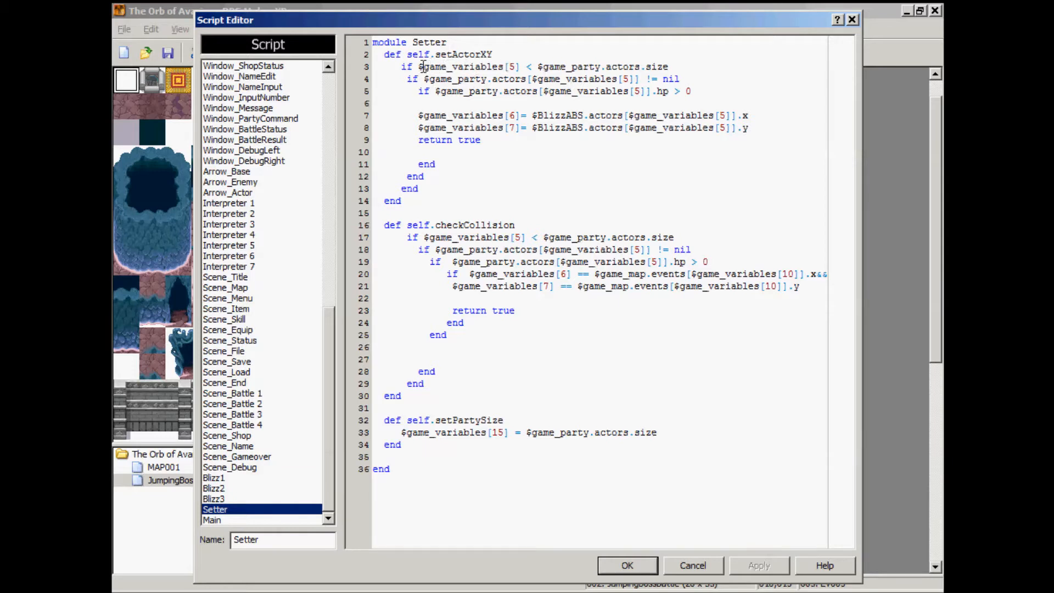
pyautogui.moveTo(421, 67); pyautogui.dragTo(522, 67)
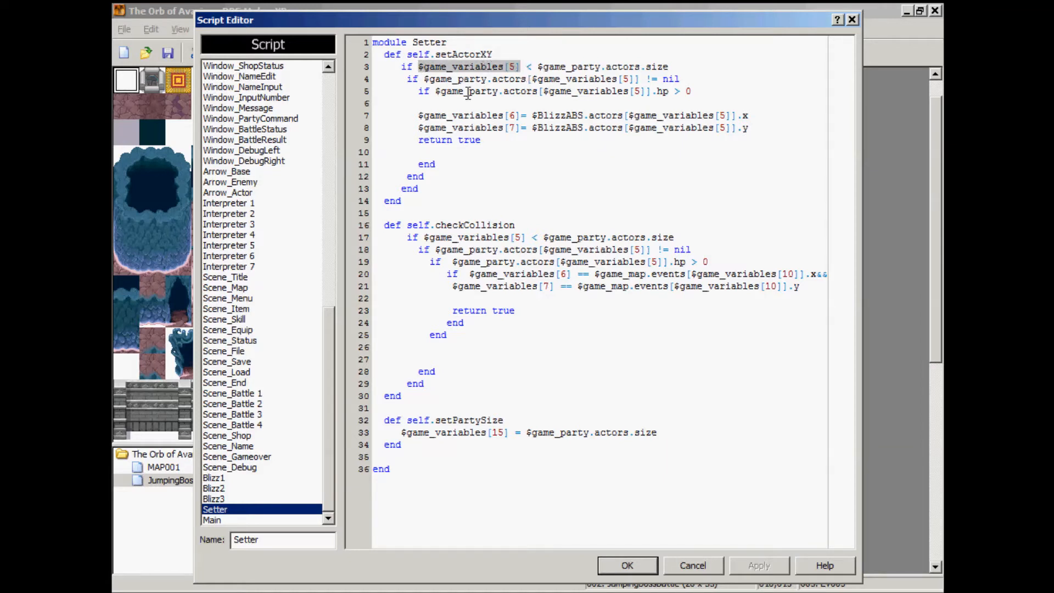
pyautogui.click(525, 66)
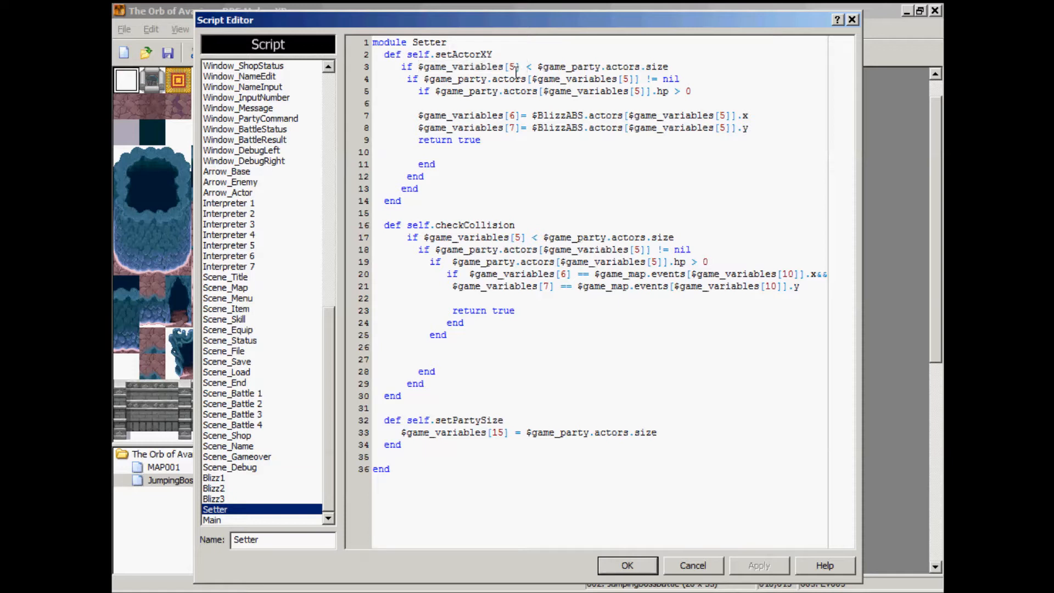
pyautogui.moveTo(519, 67); pyautogui.dragTo(481, 67)
pyautogui.moveTo(538, 66); pyautogui.dragTo(623, 67)
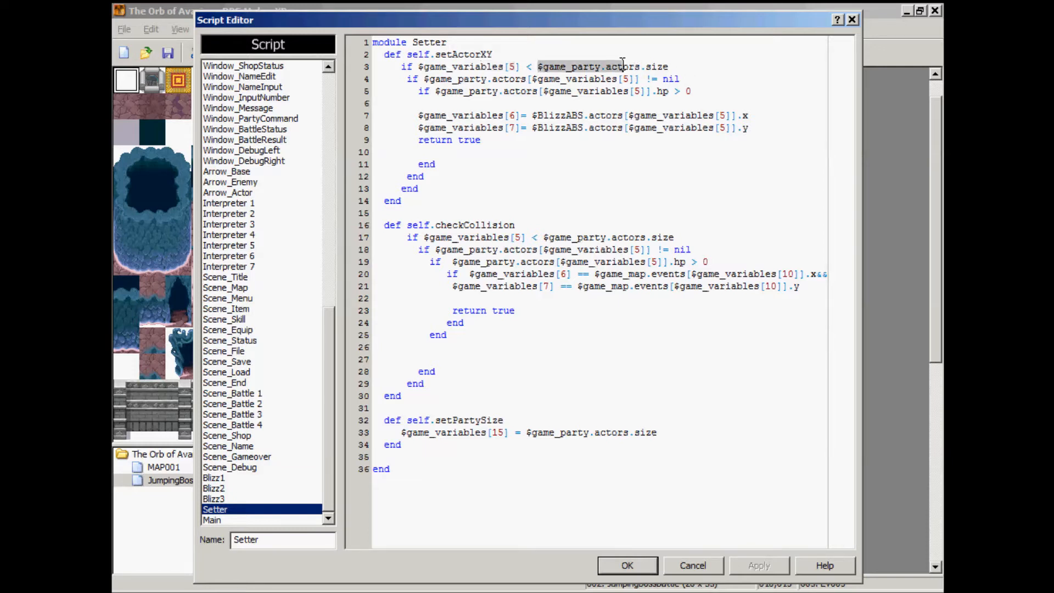
pyautogui.moveTo(518, 66); pyautogui.dragTo(420, 70)
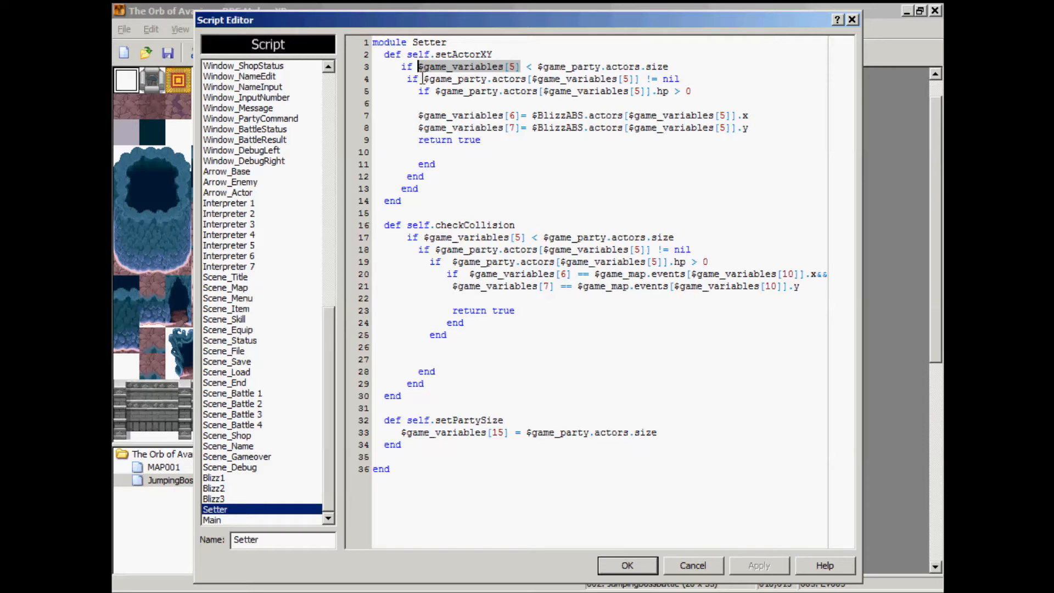
# Examine the setActorXY conditions that check the party actor is not nil and has hp above 0.
pyautogui.click(425, 78)
pyautogui.moveTo(425, 79); pyautogui.dragTo(685, 82)
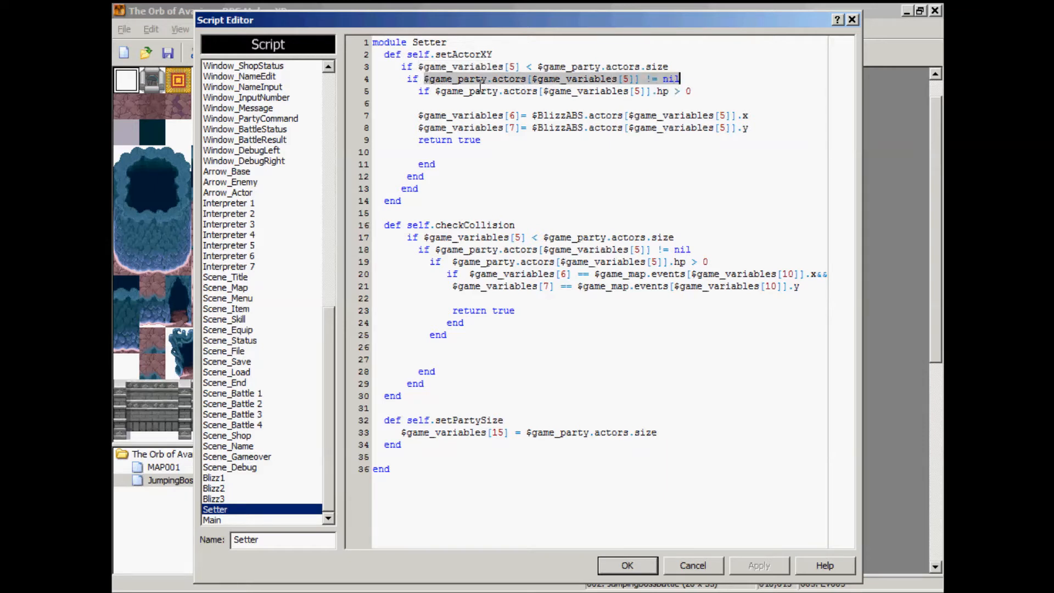
pyautogui.click(532, 80)
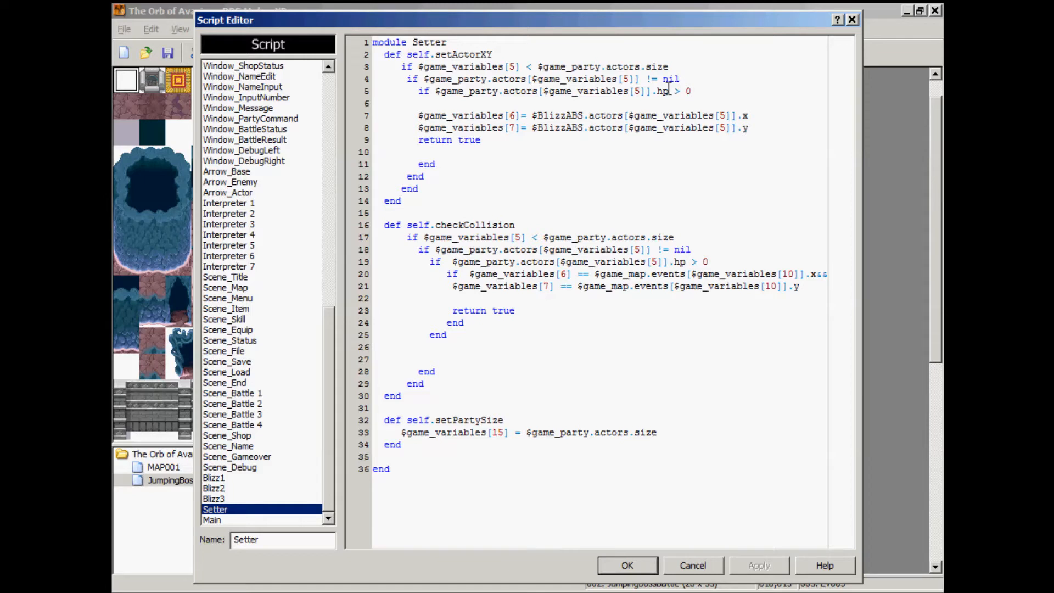
pyautogui.moveTo(434, 94); pyautogui.dragTo(658, 94)
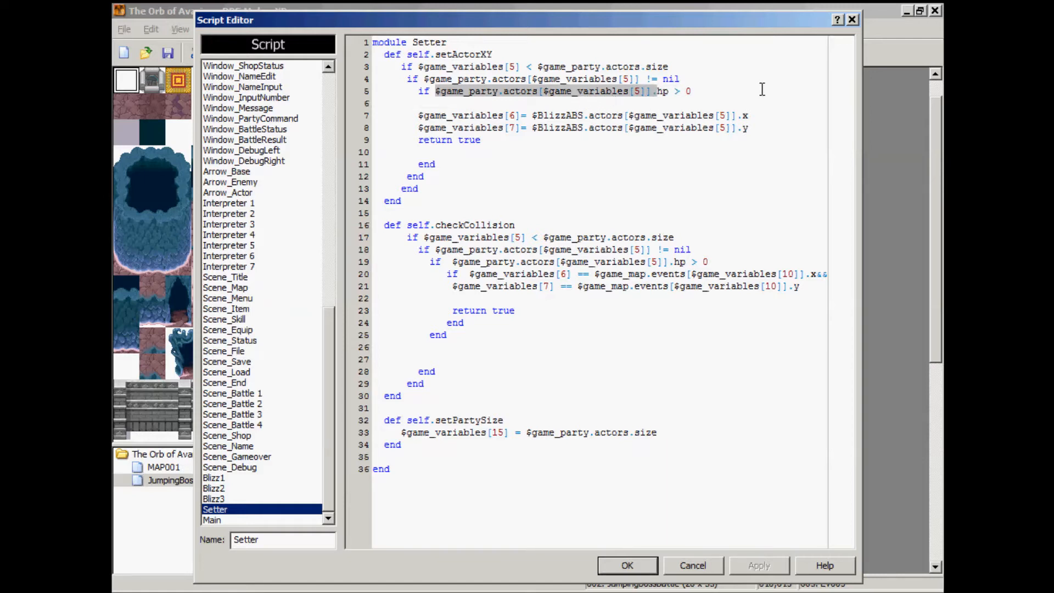
# Examine the setActorXY lines that assign the BlizzABS actor's x and y to $game_variables[6] and [7], and close the script editor.
pyautogui.click(698, 91)
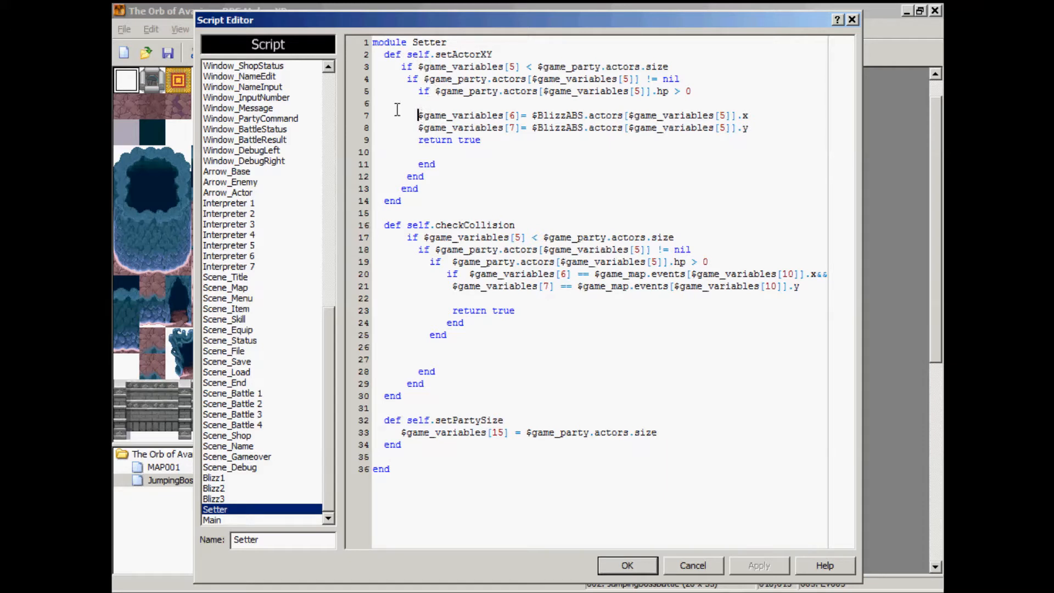
pyautogui.moveTo(415, 117); pyautogui.dragTo(520, 117)
pyautogui.click(628, 566)
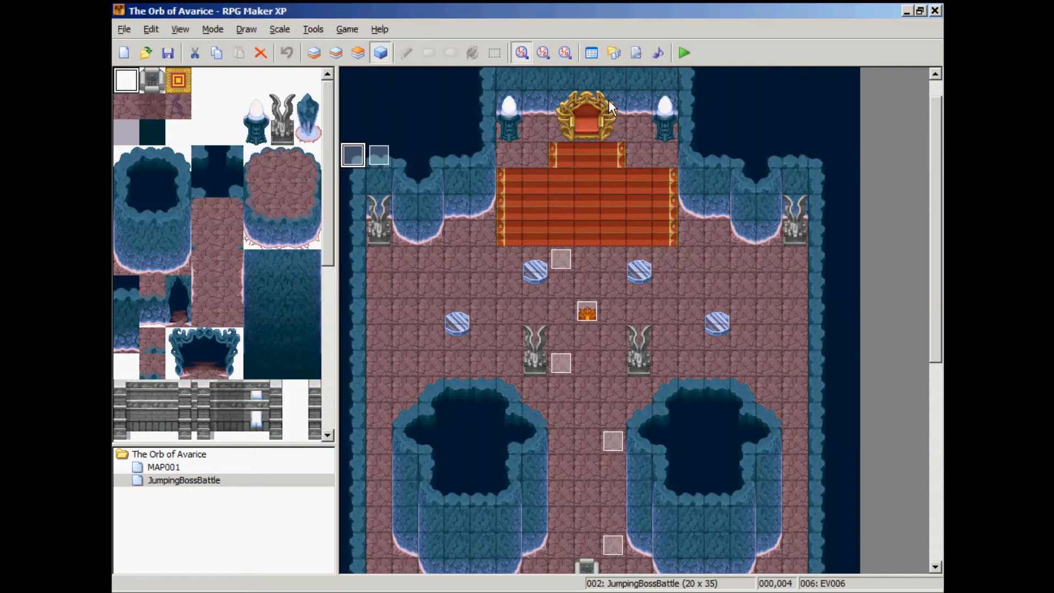
# Open the DealDamage common event in the database and examine its conditional branch for actorID == 0.
pyautogui.click(592, 54)
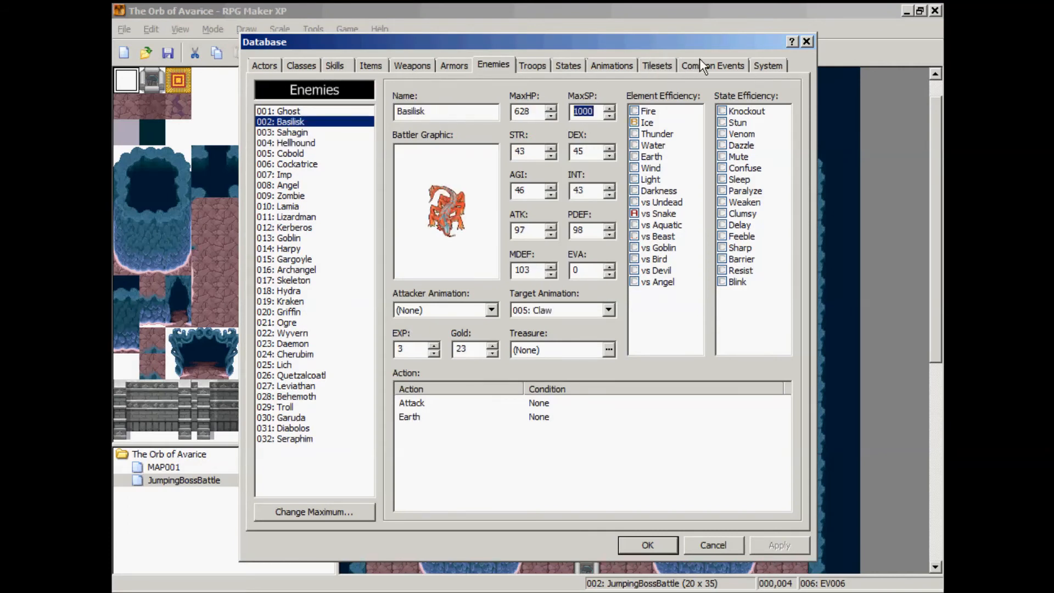
pyautogui.click(692, 68)
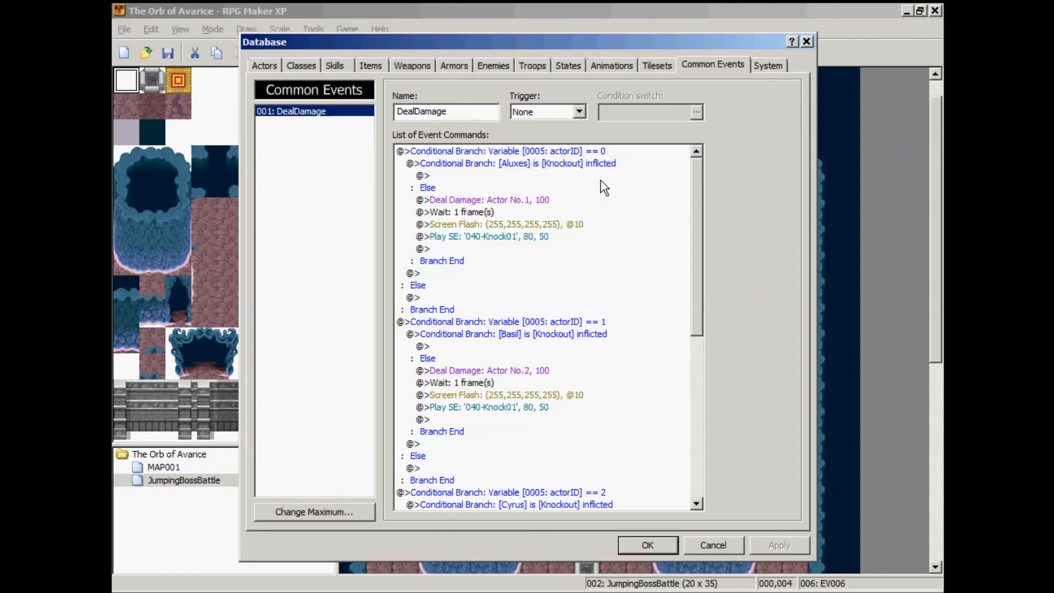
pyautogui.moveTo(698, 174)
pyautogui.mouseDown()
pyautogui.moveTo(708, 348)
pyautogui.moveTo(696, 163)
pyautogui.moveTo(694, 396)
pyautogui.moveTo(686, 161)
pyautogui.mouseUp()
pyautogui.click(491, 151)
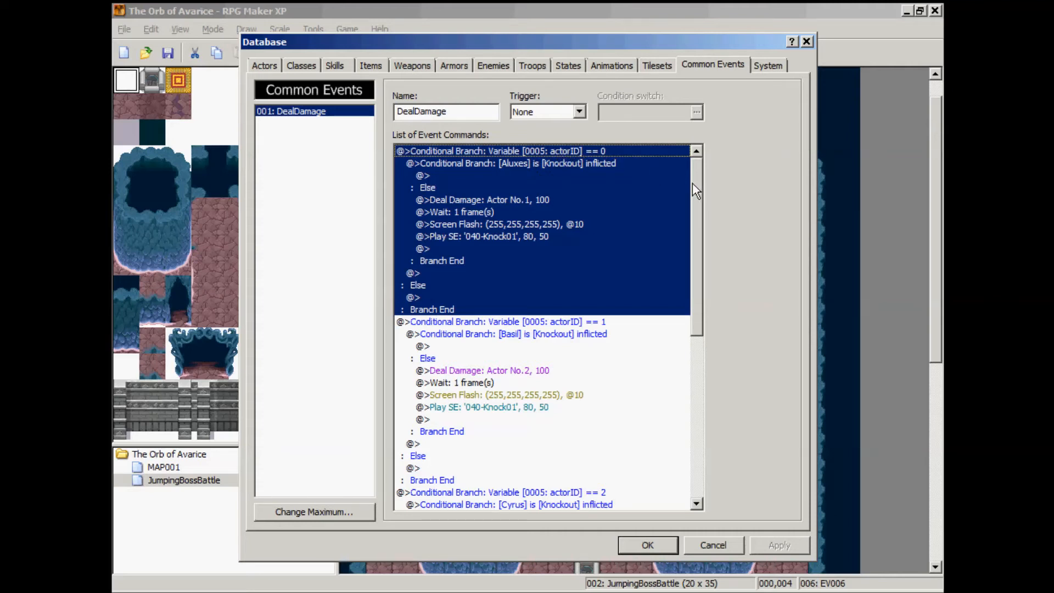
# Examine the Knockout check for Aluxes and the damage, wait, screen flash and sound commands in its Else branch.
pyautogui.click(474, 175)
pyautogui.click(480, 164)
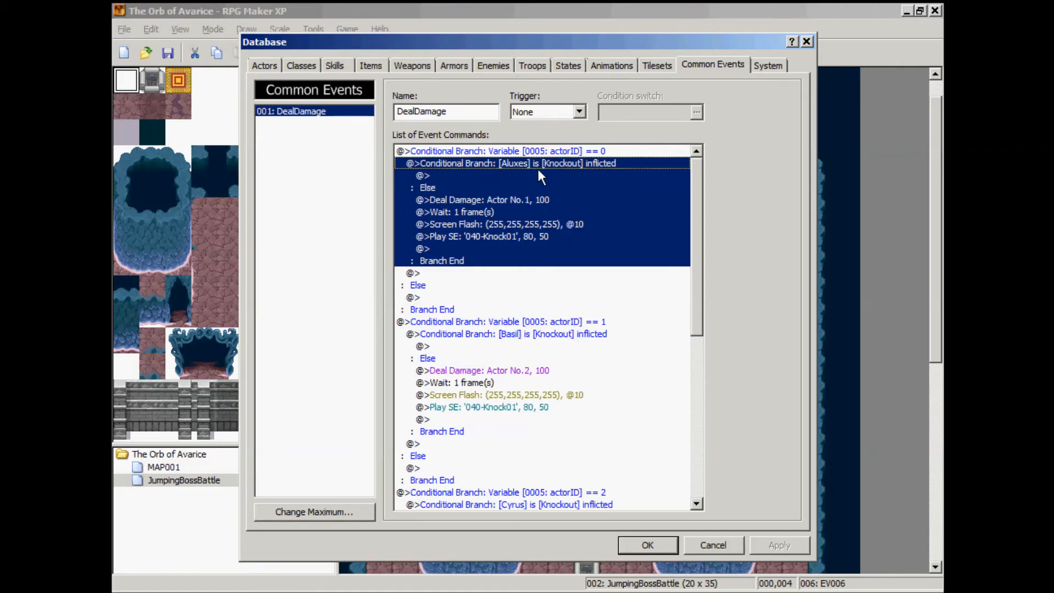
pyautogui.scroll(-1, 693, 226)
pyautogui.click(478, 188)
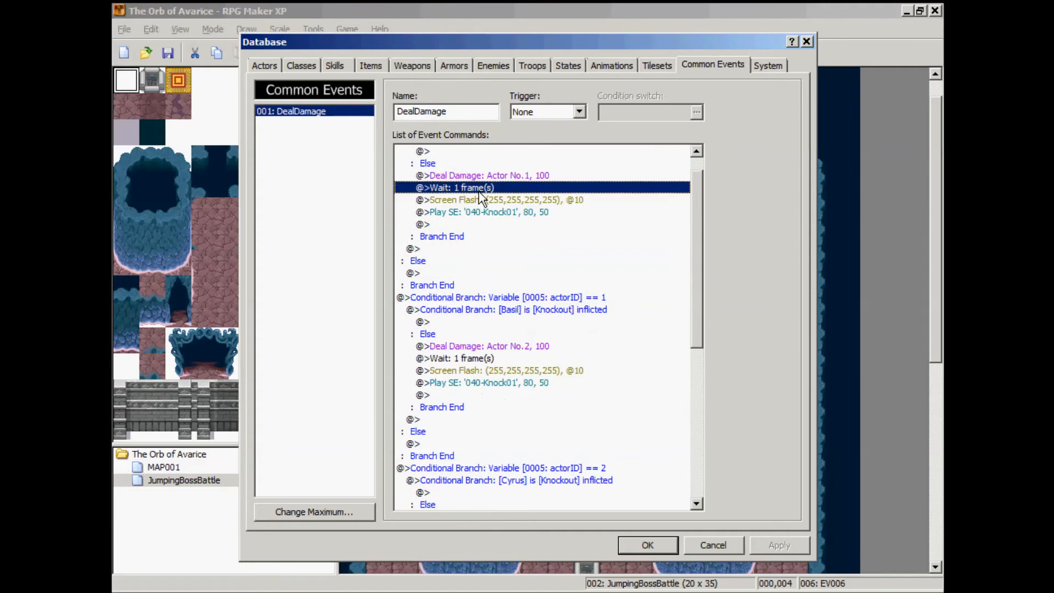
pyautogui.click(685, 249)
pyautogui.click(693, 271)
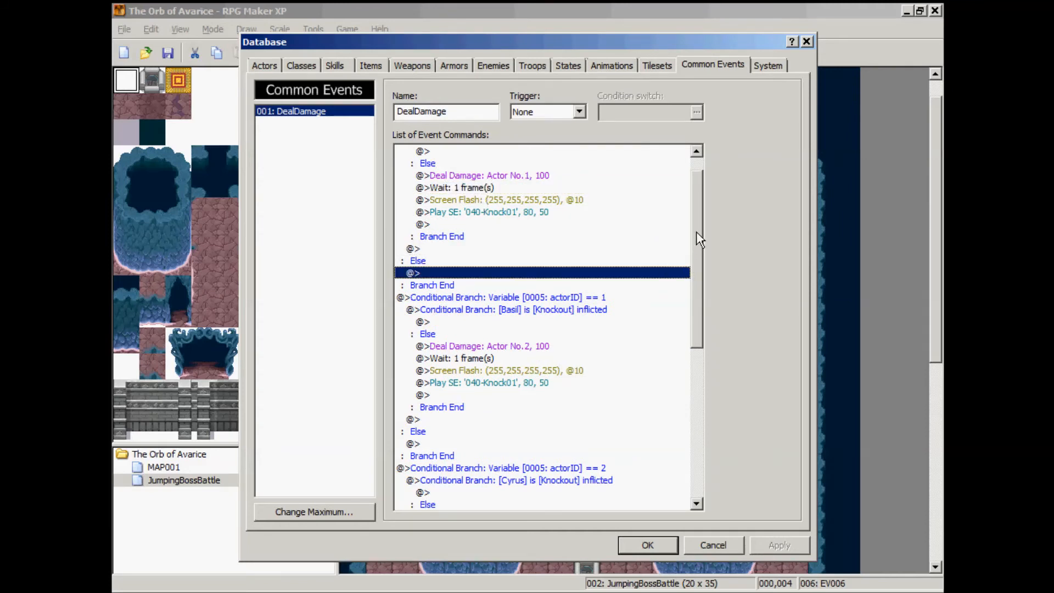
pyautogui.scroll(1, 696, 232)
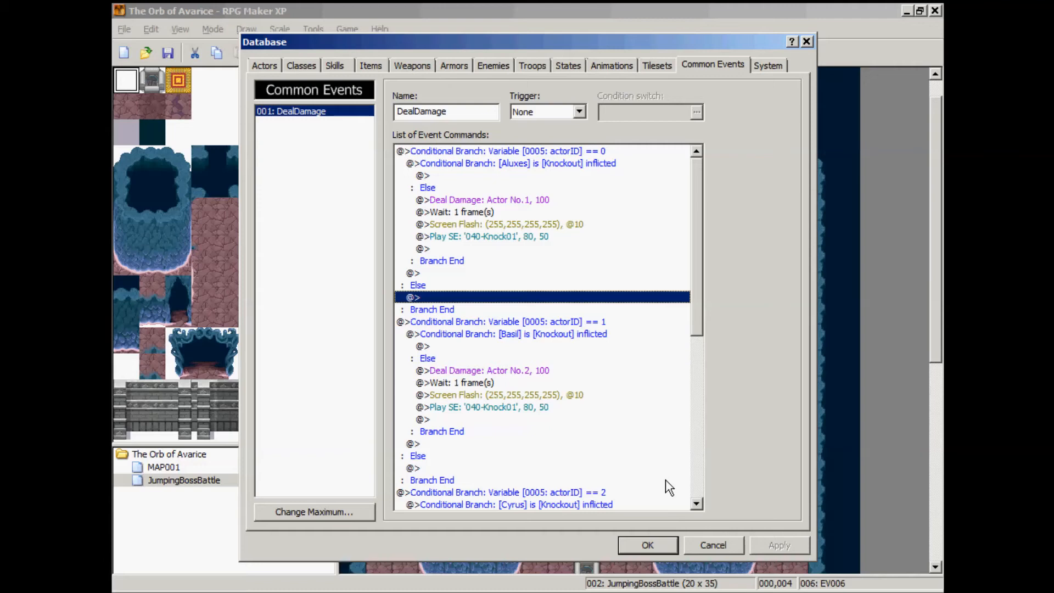
# Look over the actors in the database and check the Earth skill's SP cost.
pyautogui.click(264, 65)
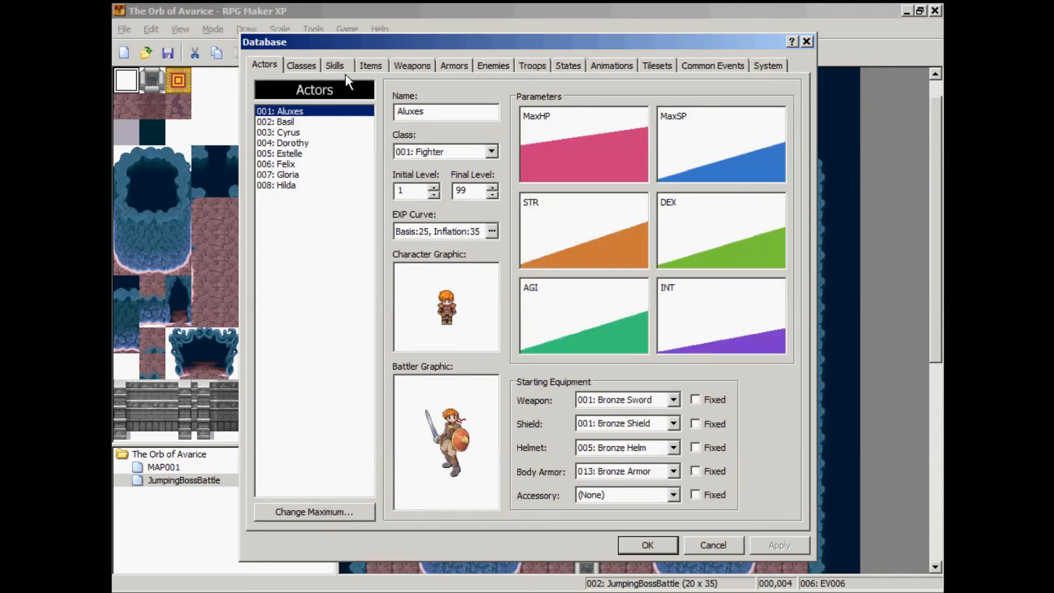
pyautogui.click(333, 66)
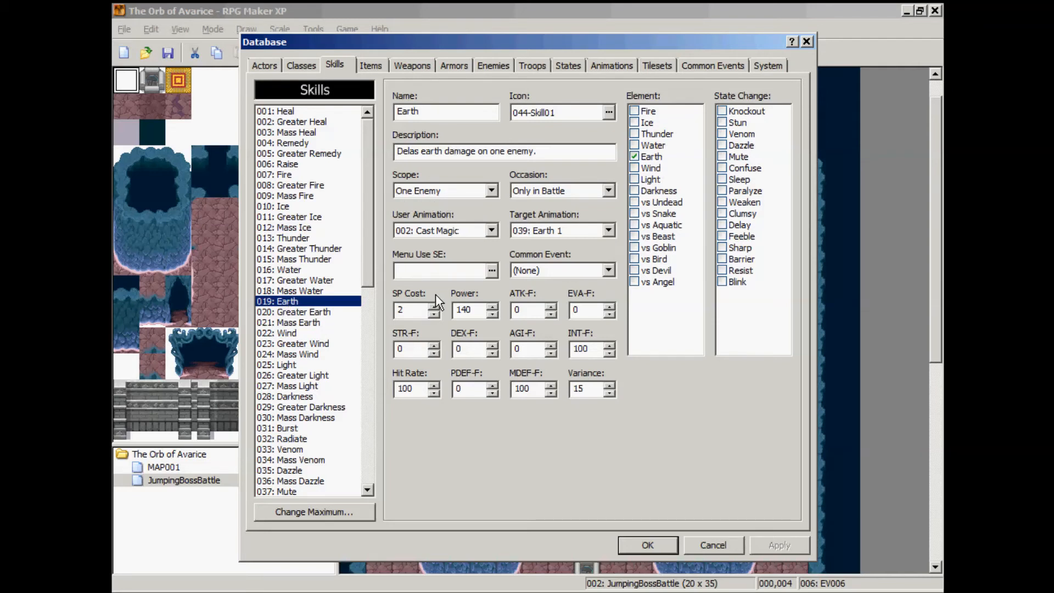
pyautogui.moveTo(404, 310); pyautogui.dragTo(393, 309)
# Check the Basilisk enemy's MaxSP and return to the JumpingBossBattle map.
pyautogui.click(493, 66)
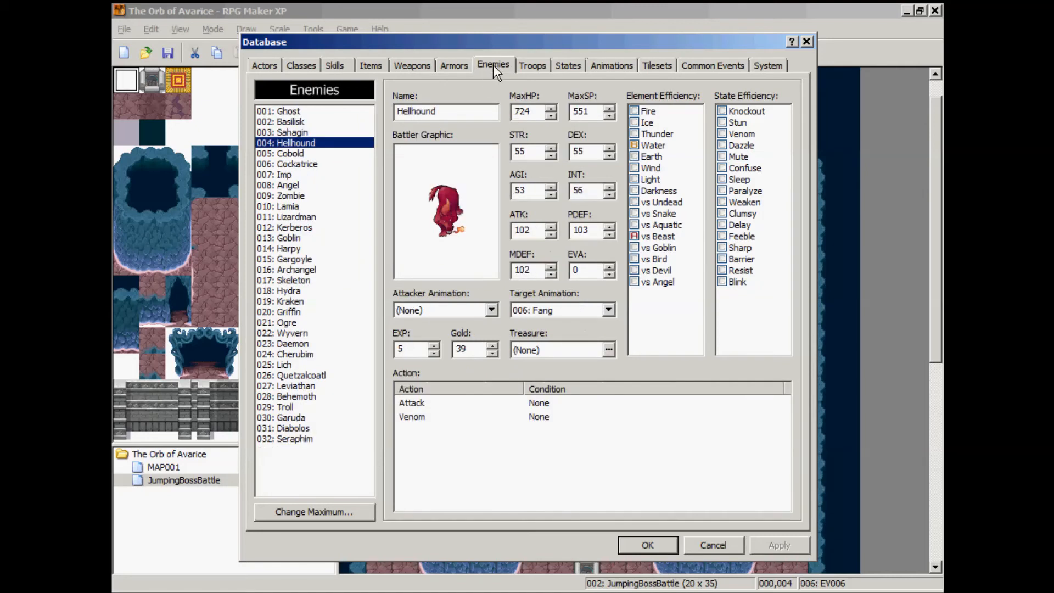
pyautogui.click(282, 120)
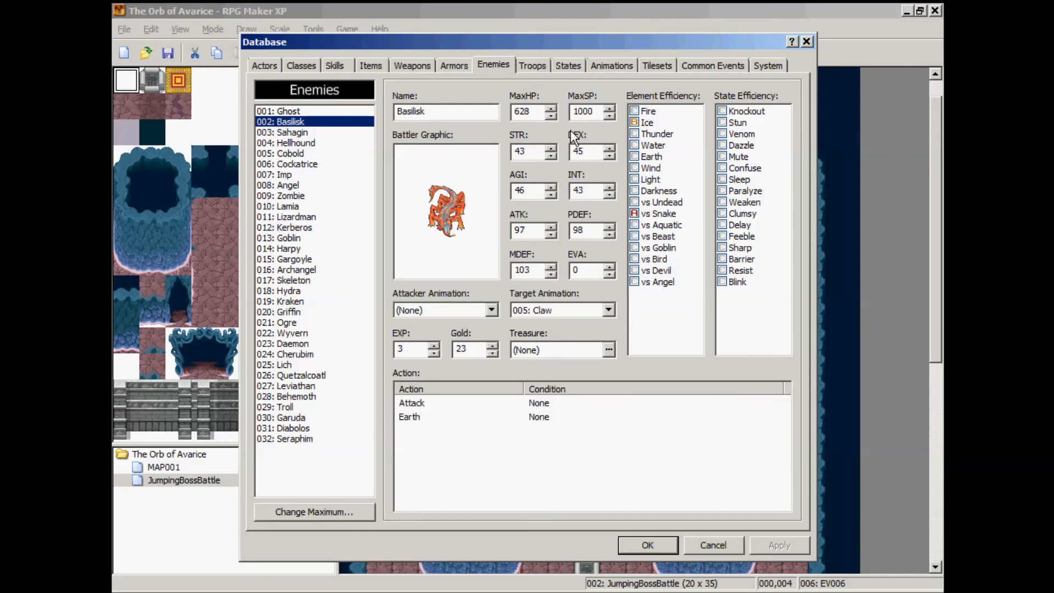
pyautogui.moveTo(597, 111); pyautogui.dragTo(573, 112)
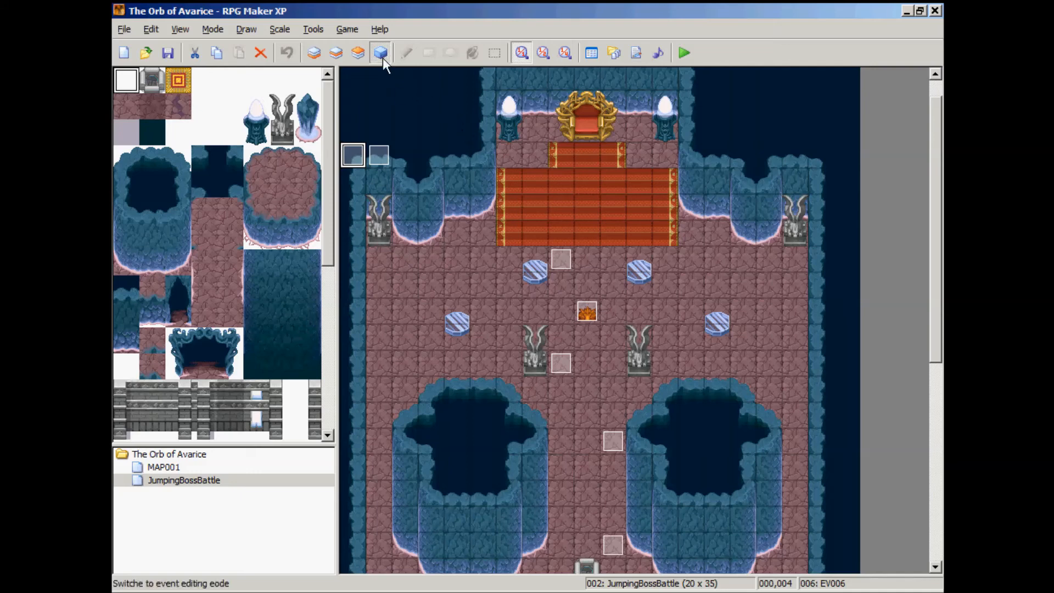
# In a temporary new map event, review the game variables actorID, actorX, actorY, eventID and partySize through Control Variables.
pyautogui.doubleClick(407, 102)
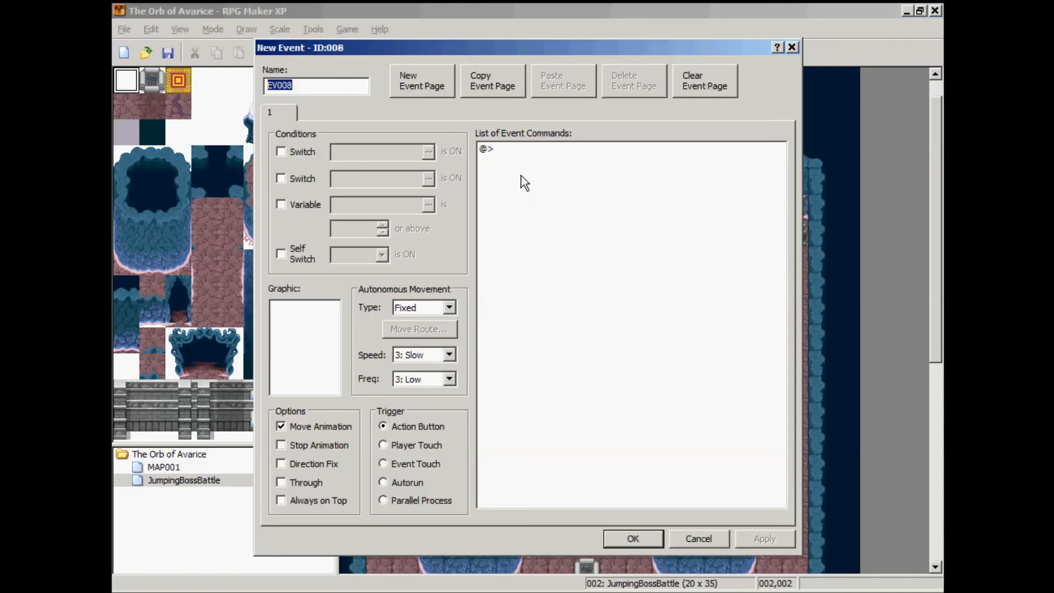
pyautogui.doubleClick(515, 152)
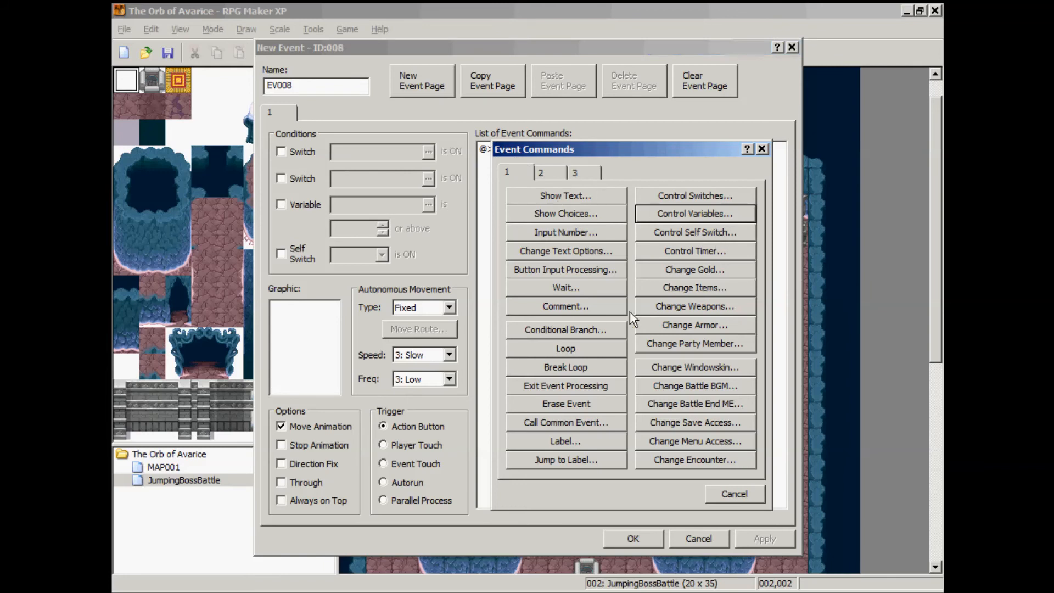
pyautogui.click(677, 215)
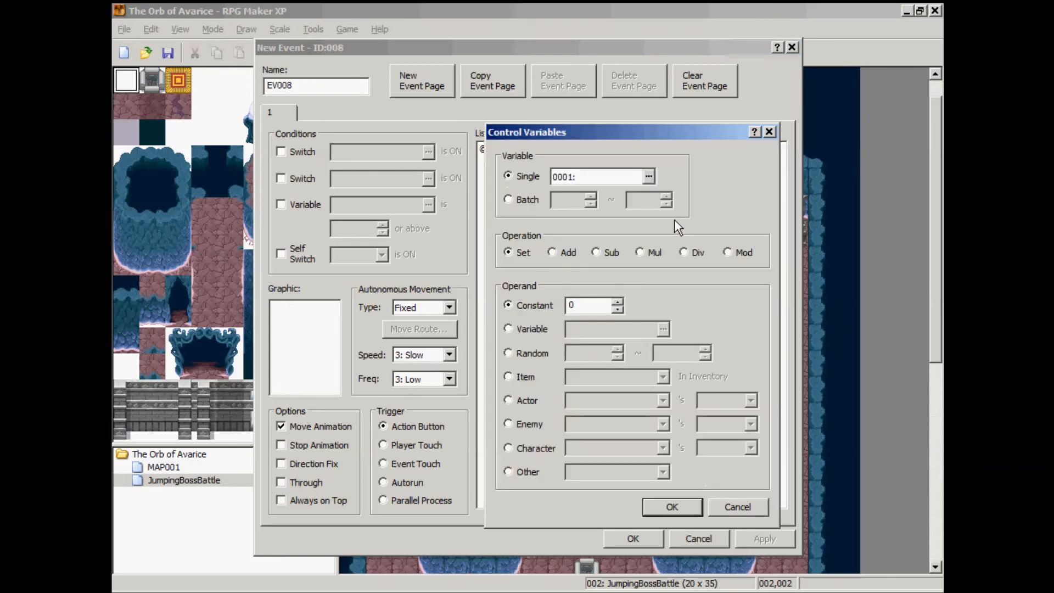
pyautogui.click(649, 177)
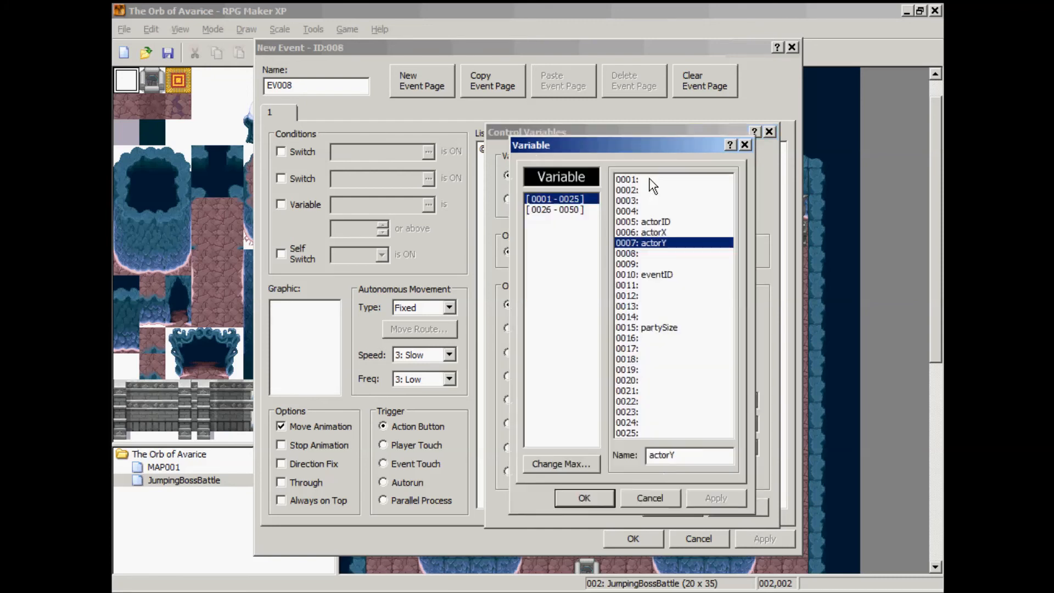
pyautogui.click(641, 222)
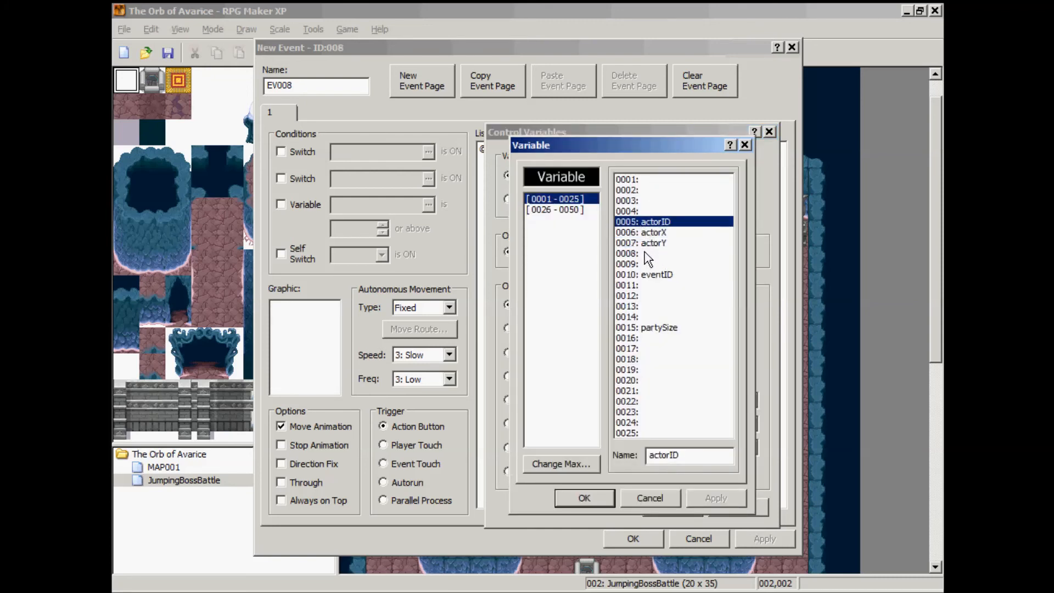
pyautogui.click(651, 233)
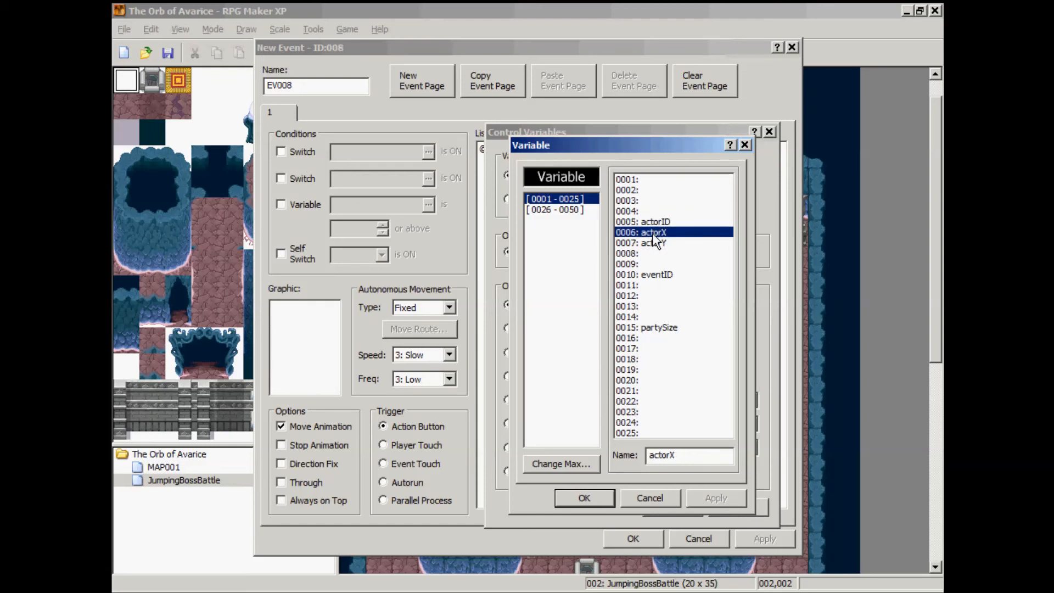
pyautogui.click(653, 244)
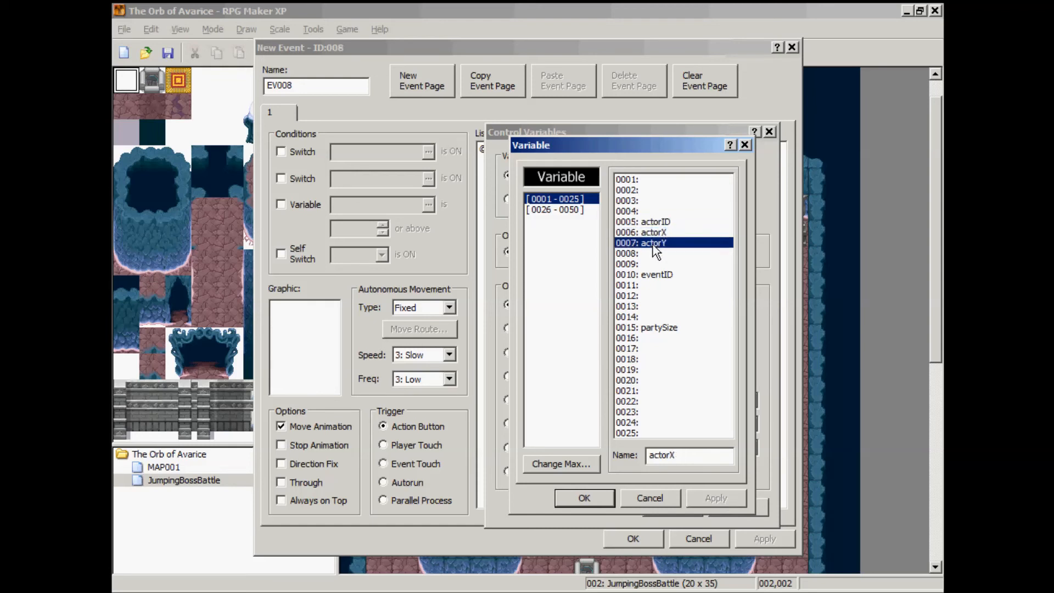
pyautogui.click(650, 276)
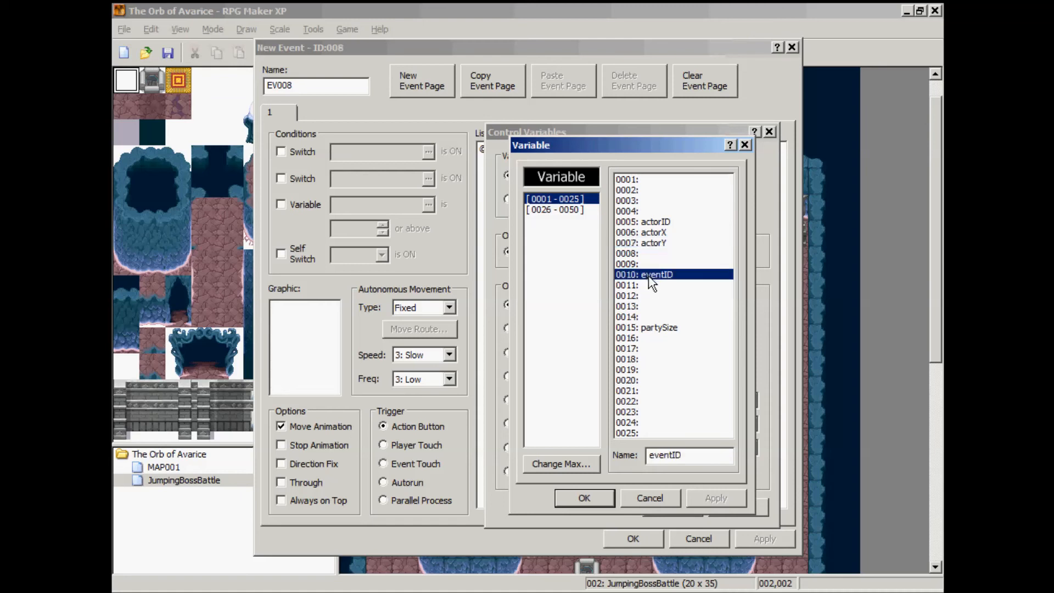
pyautogui.click(654, 328)
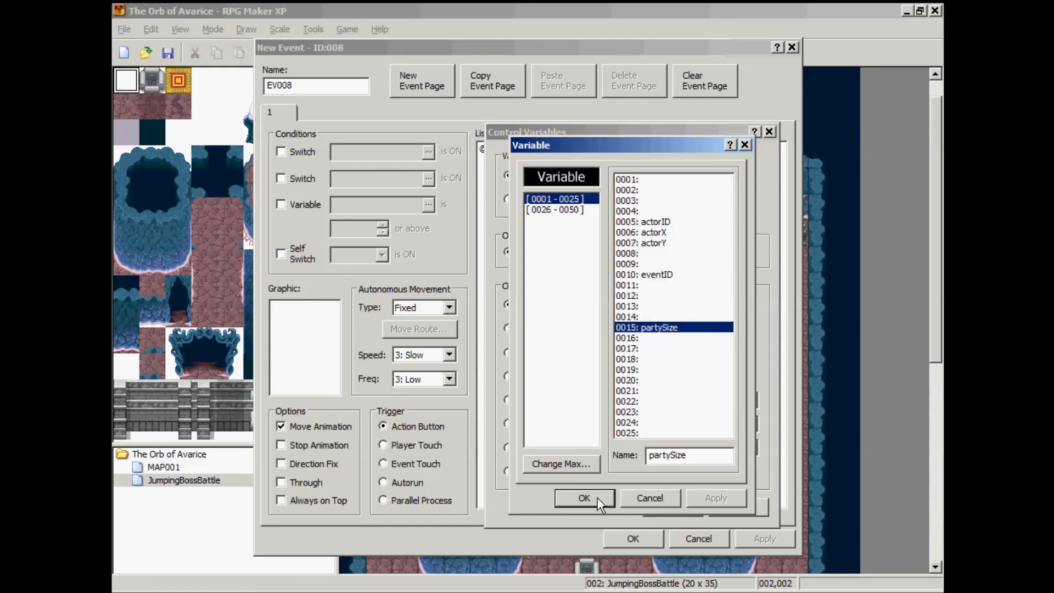
pyautogui.click(640, 502)
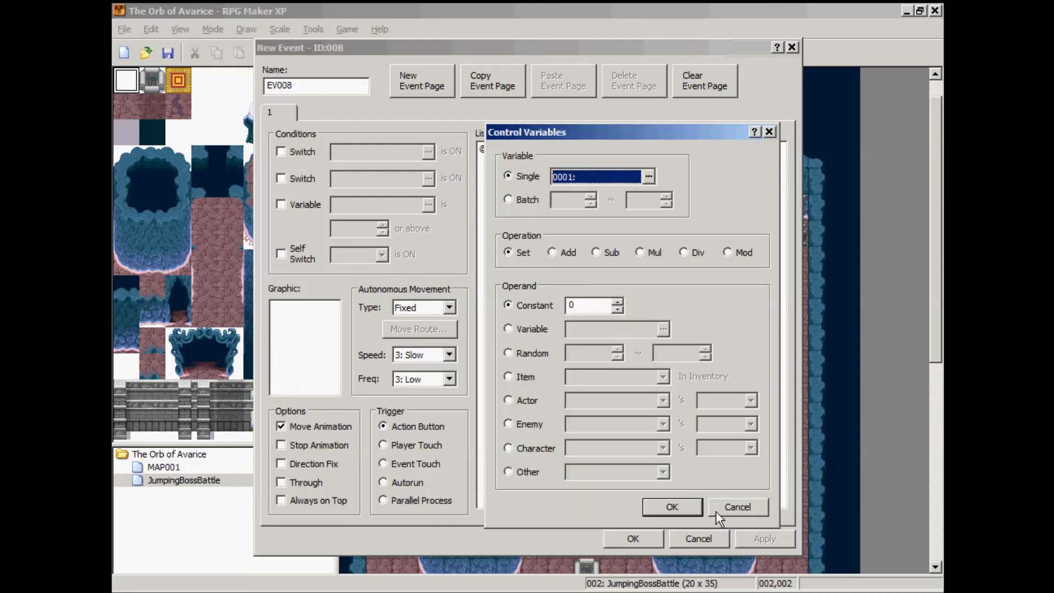
pyautogui.click(751, 505)
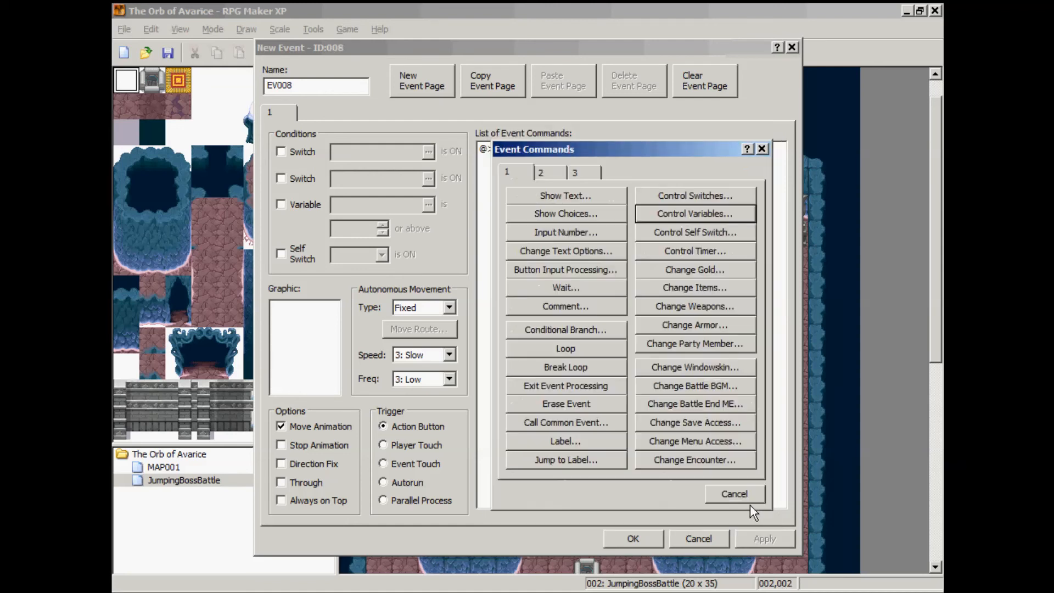
# Review the jump switches jumpRight, jumpLeft, jumpDown and jumpUp through Control Switches.
pyautogui.click(684, 195)
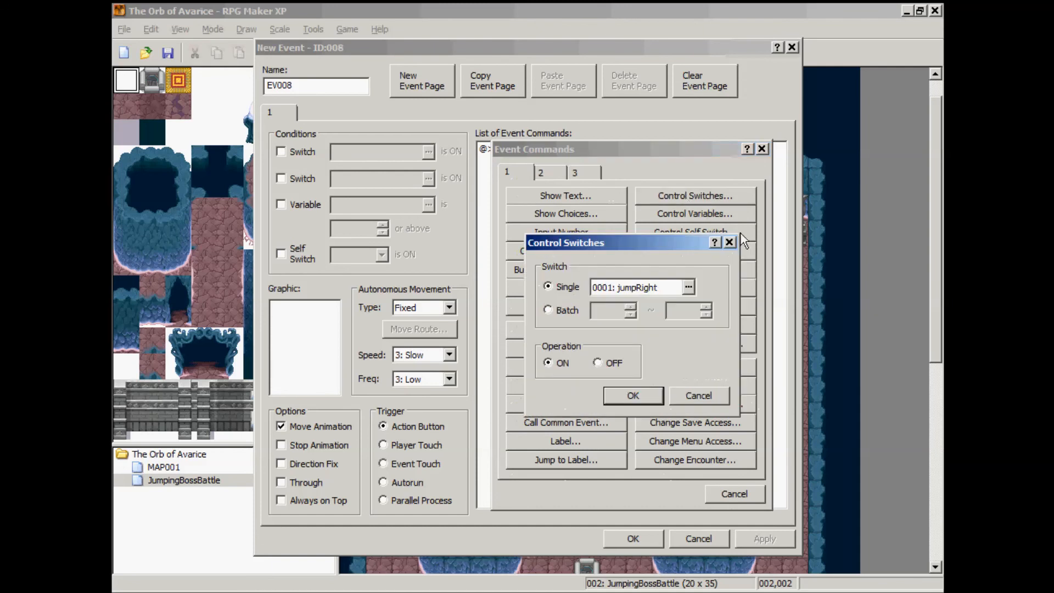
pyautogui.click(688, 286)
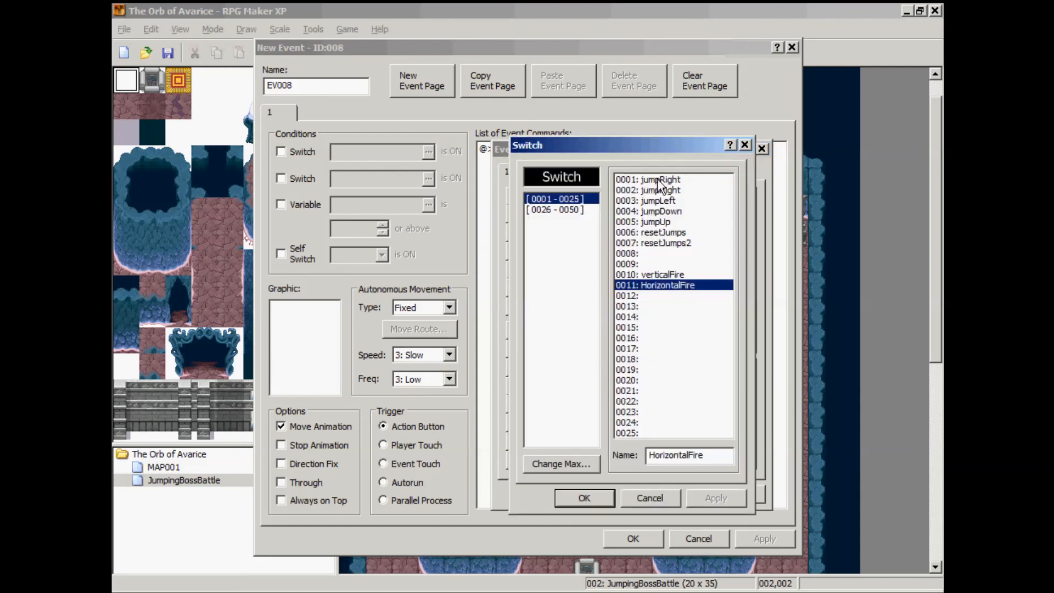
pyautogui.click(662, 180)
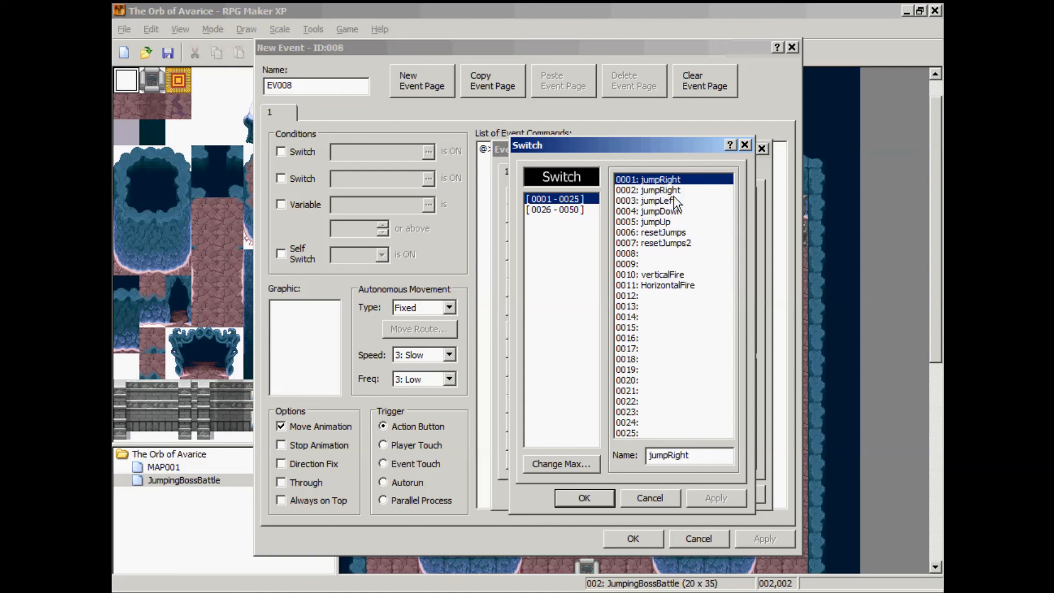
pyautogui.click(656, 192)
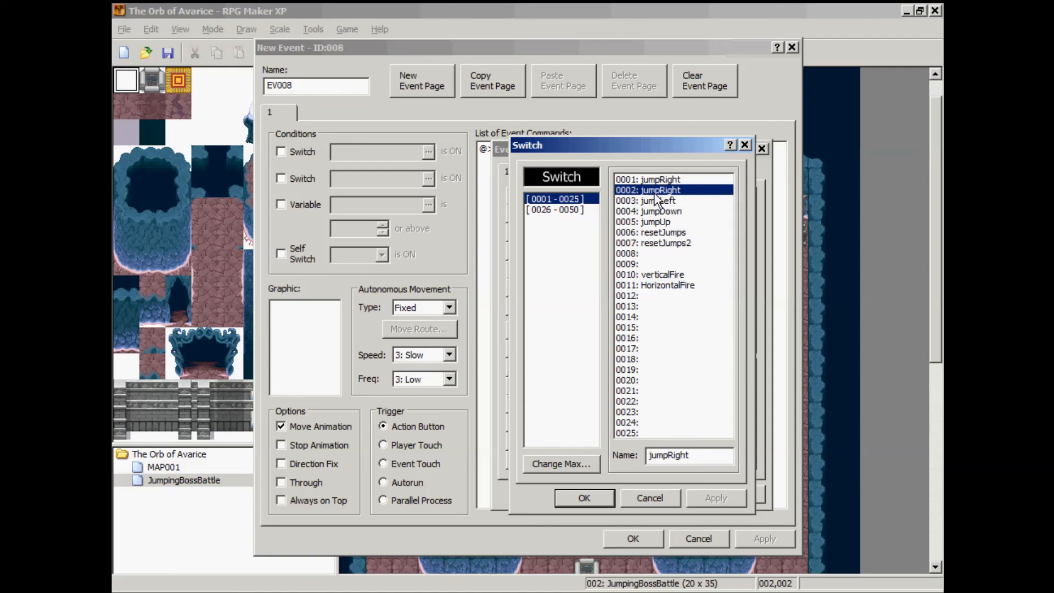
pyautogui.click(657, 202)
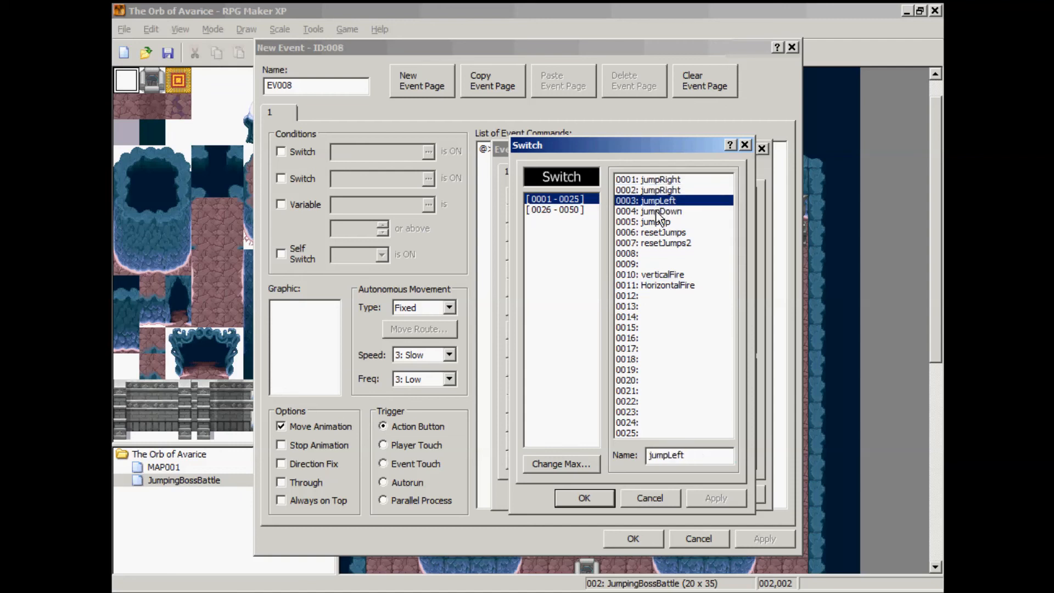
pyautogui.click(657, 212)
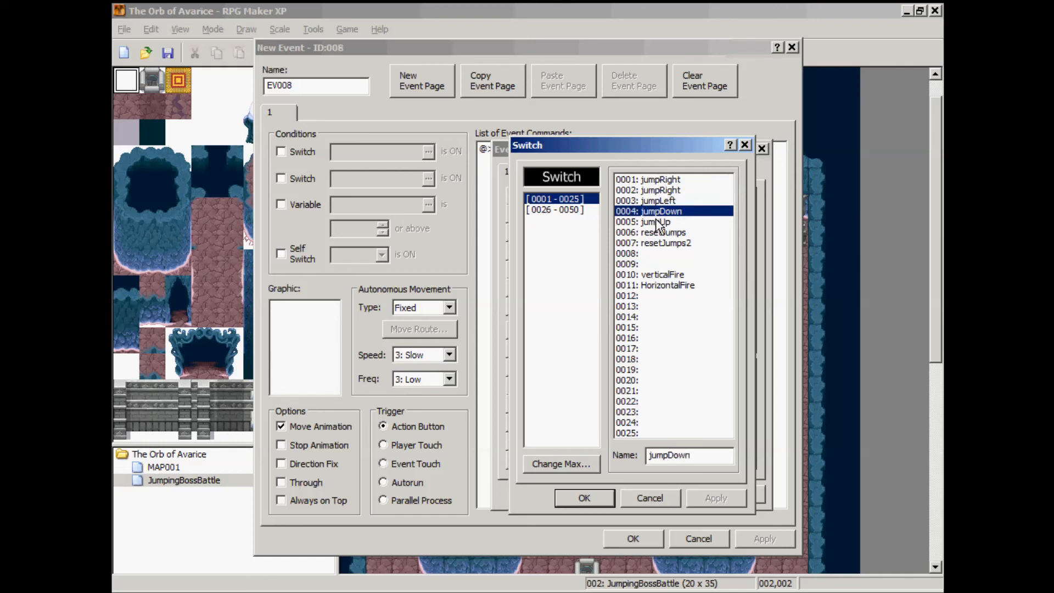
pyautogui.click(657, 221)
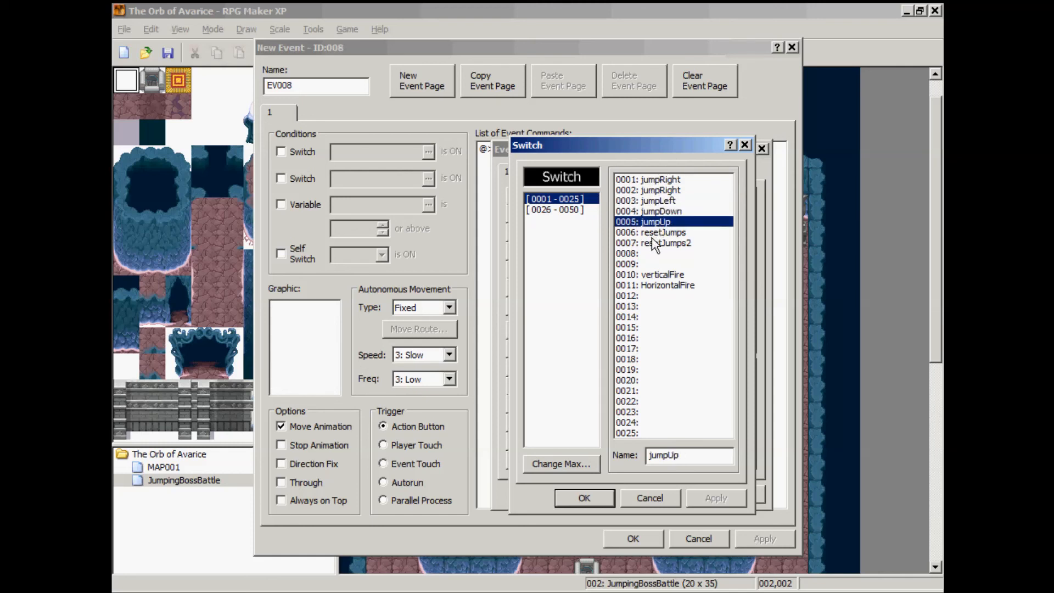
# Review the resetJumps, resetJumps2, verticalFire and HorizontalFire switches, and discard the temporary event without saving it.
pyautogui.click(657, 235)
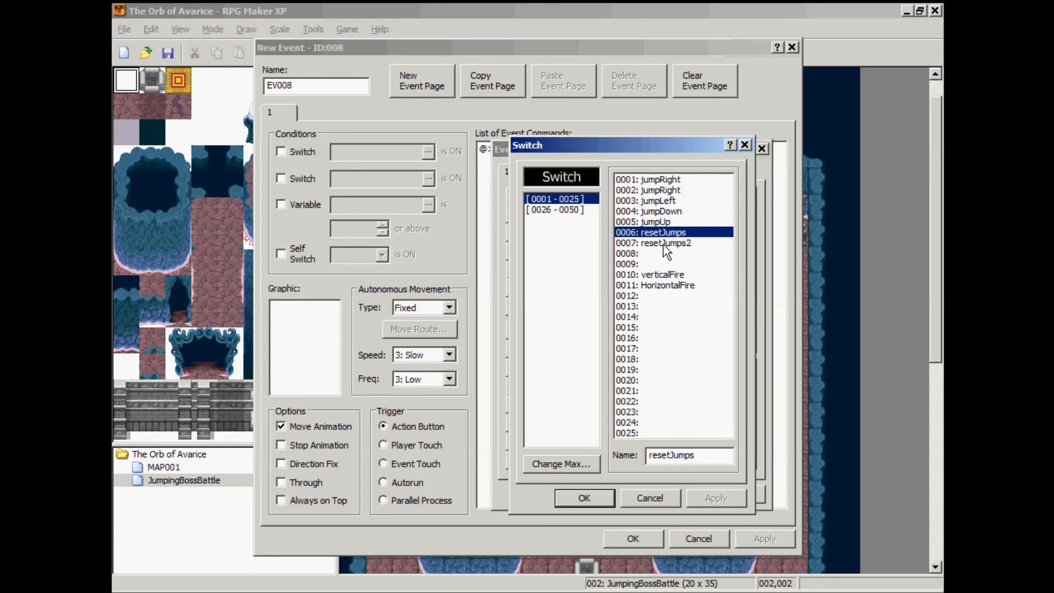
pyautogui.click(665, 245)
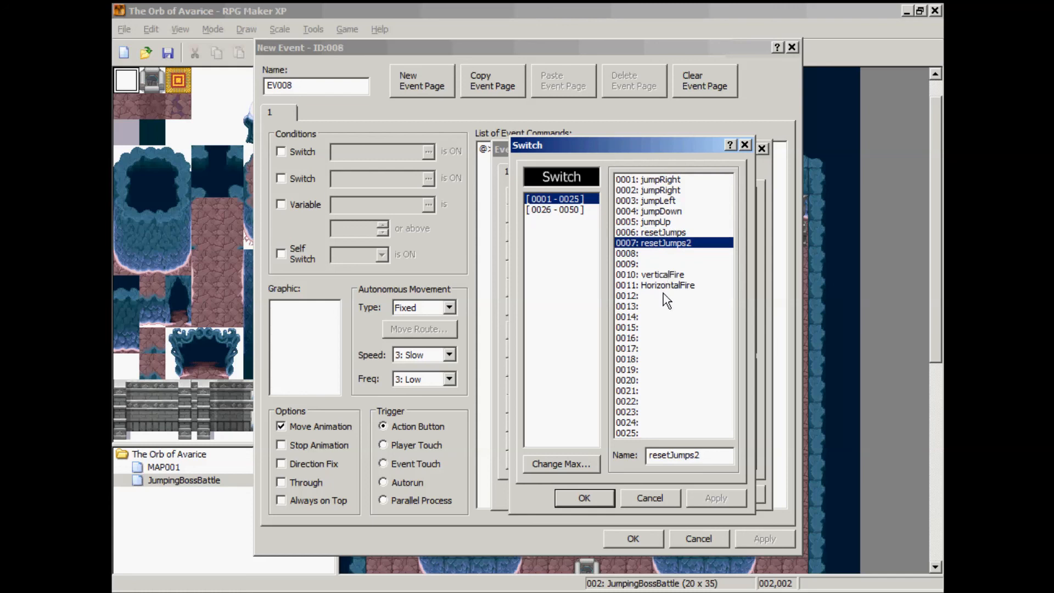
pyautogui.click(657, 276)
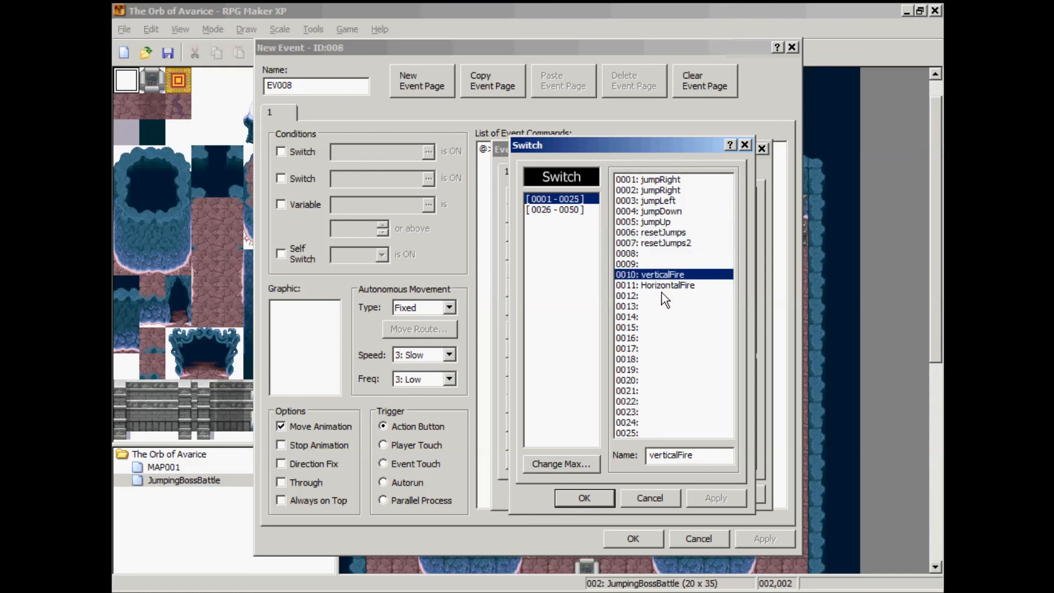
pyautogui.click(665, 286)
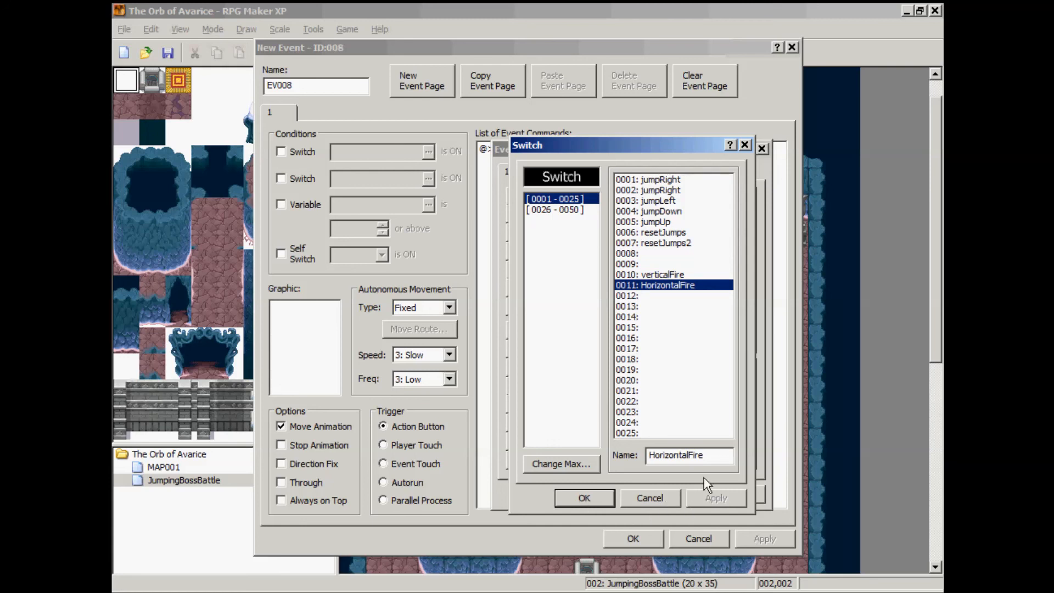
pyautogui.click(637, 500)
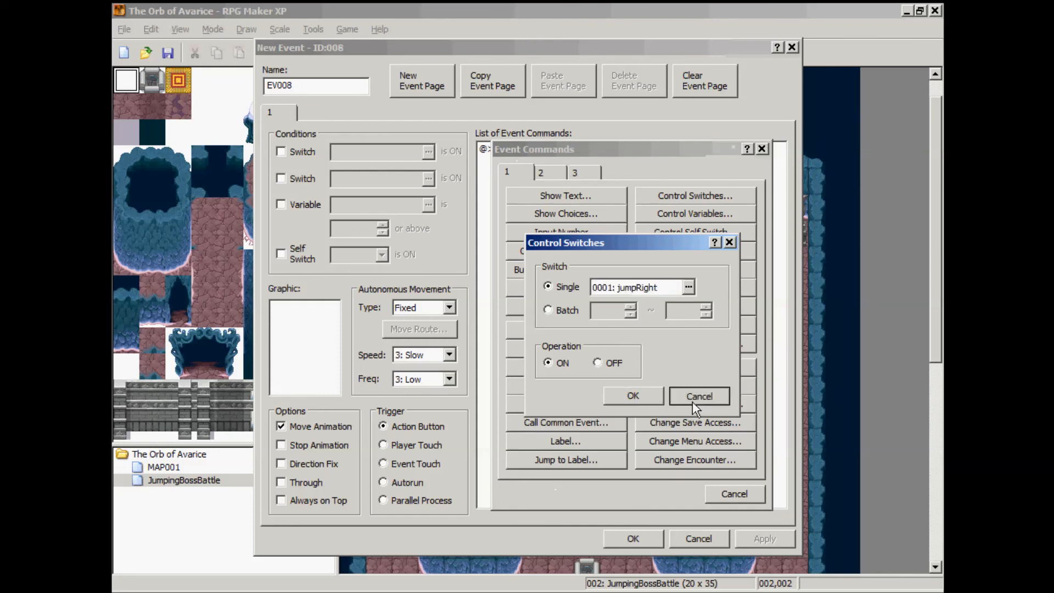
pyautogui.click(696, 398)
pyautogui.click(730, 496)
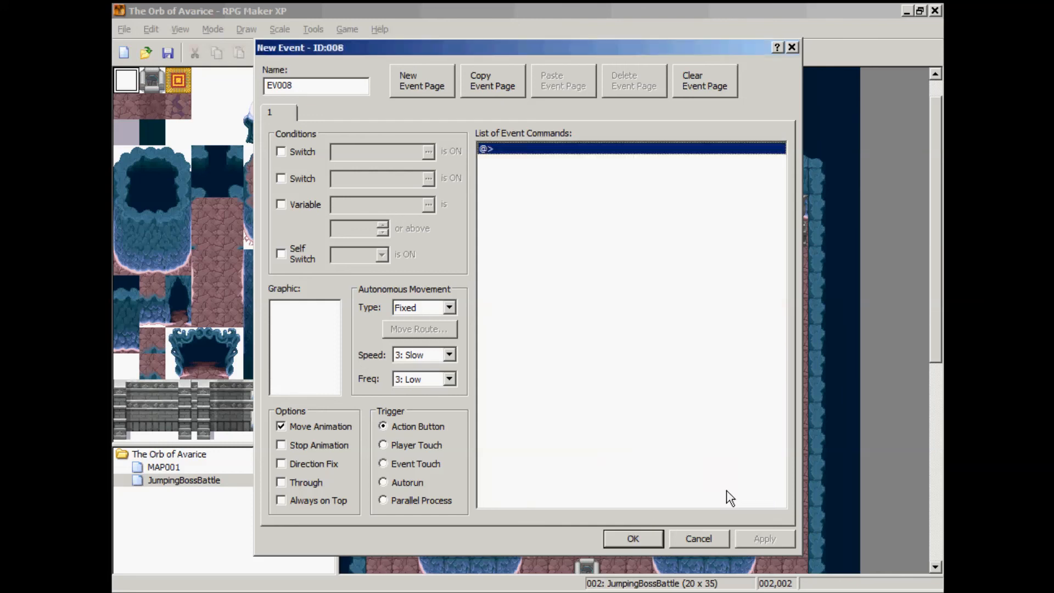
pyautogui.click(710, 533)
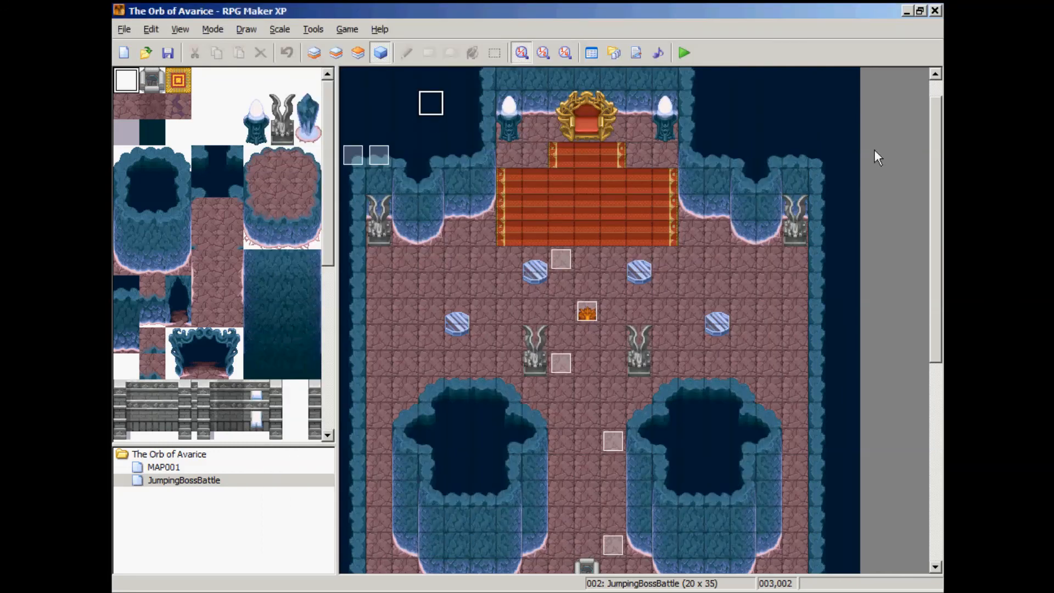